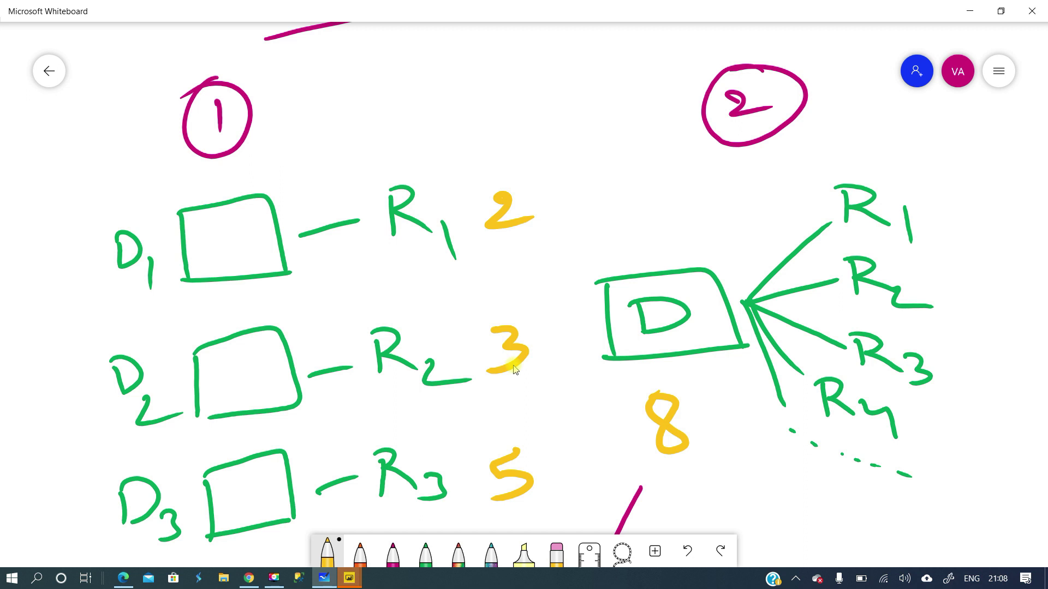
Review the whiteboard notes on separate versus shared datasets and the Default, Promote and Certified endorsement levels.
{"action": "scroll", "coordinate": [551, 254], "scroll_direction": "right", "scroll_amount": 2}
{"action": "scroll", "coordinate": [551, 254], "scroll_direction": "down", "scroll_amount": 1}
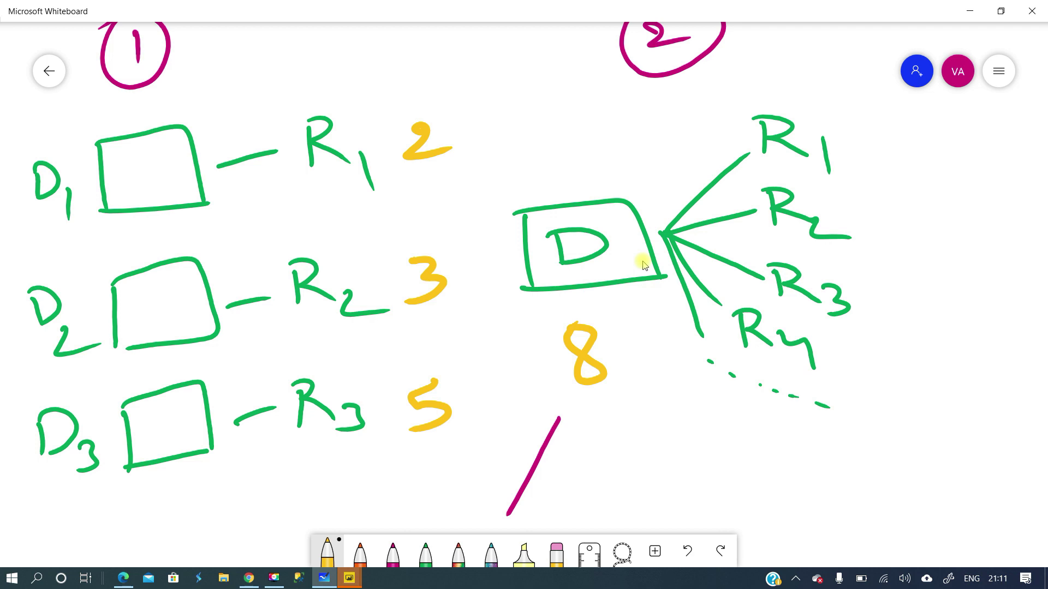
{"action": "scroll", "coordinate": [644, 266], "scroll_direction": "down", "scroll_amount": 12}
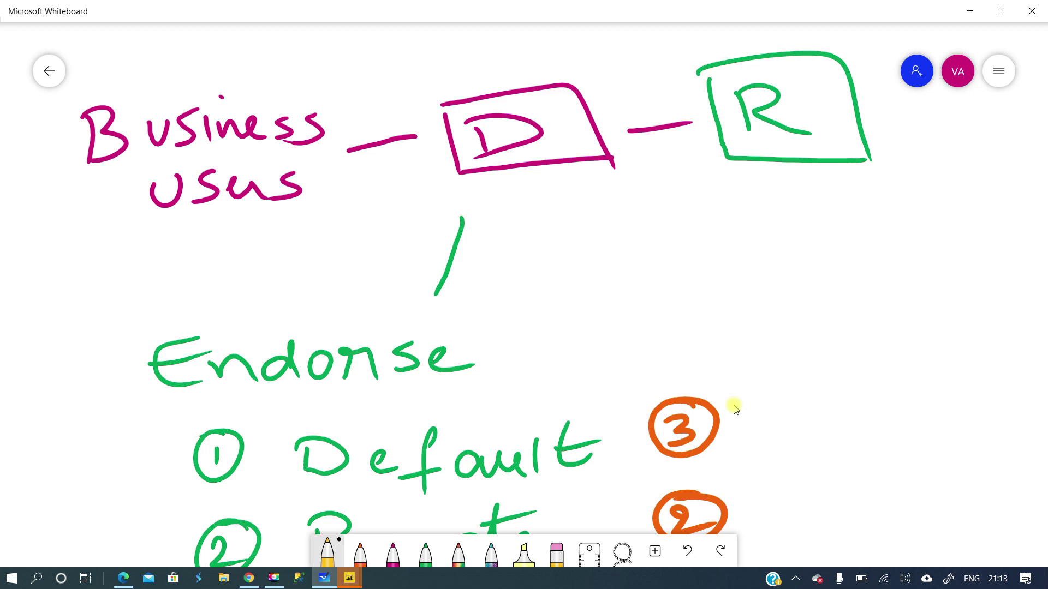
{"action": "scroll", "coordinate": [735, 409], "scroll_direction": "down", "scroll_amount": 5}
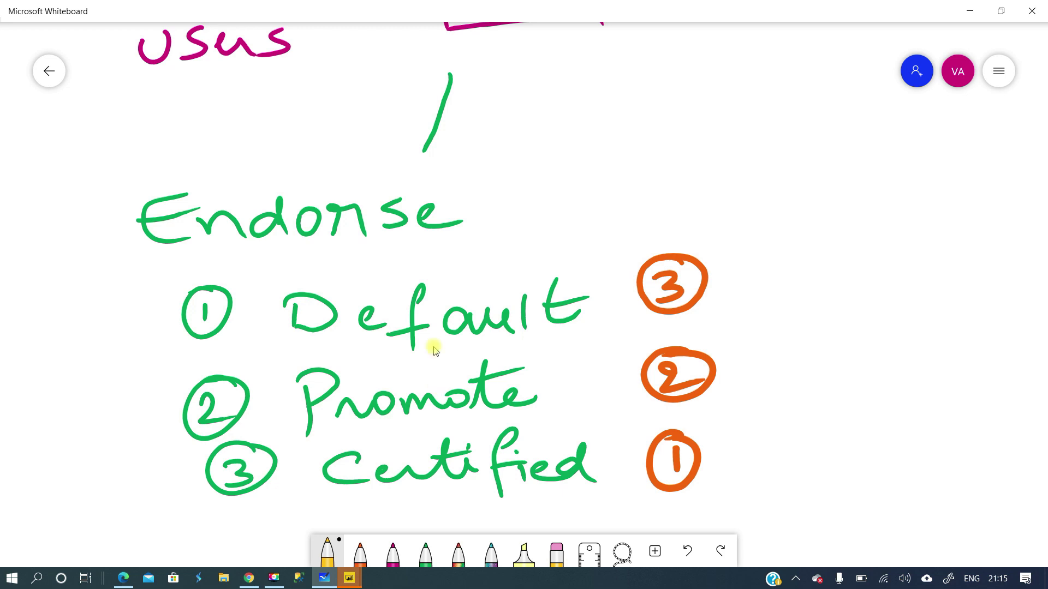
{"action": "scroll", "coordinate": [435, 349], "scroll_direction": "up", "scroll_amount": 15}
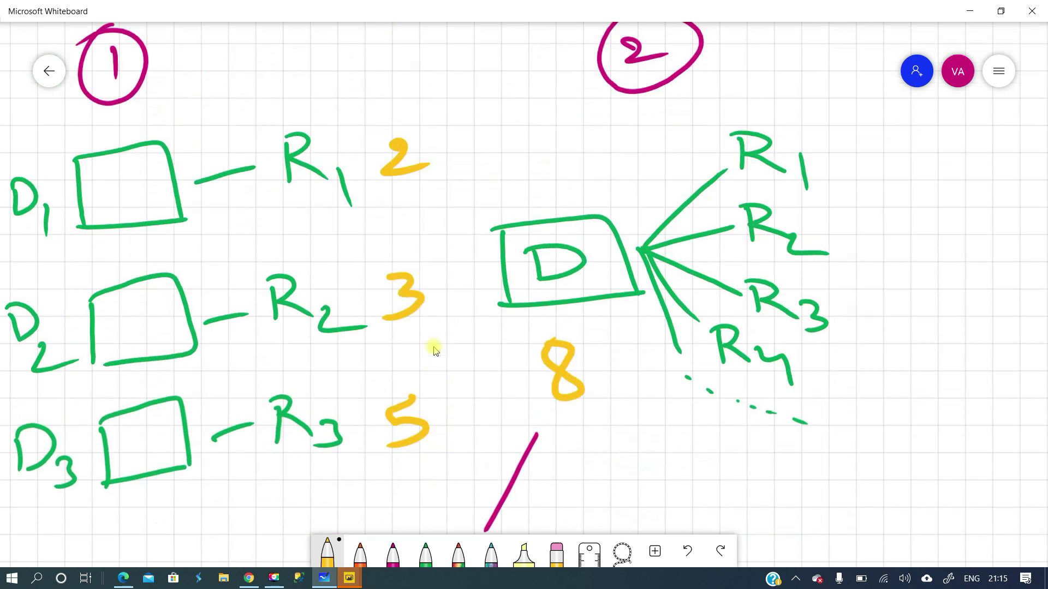
Check the Power BI workspaces in Chrome and Edge, then list the datasets available for a new report in Power BI Desktop.
{"action": "key", "text": "alt+Tab"}
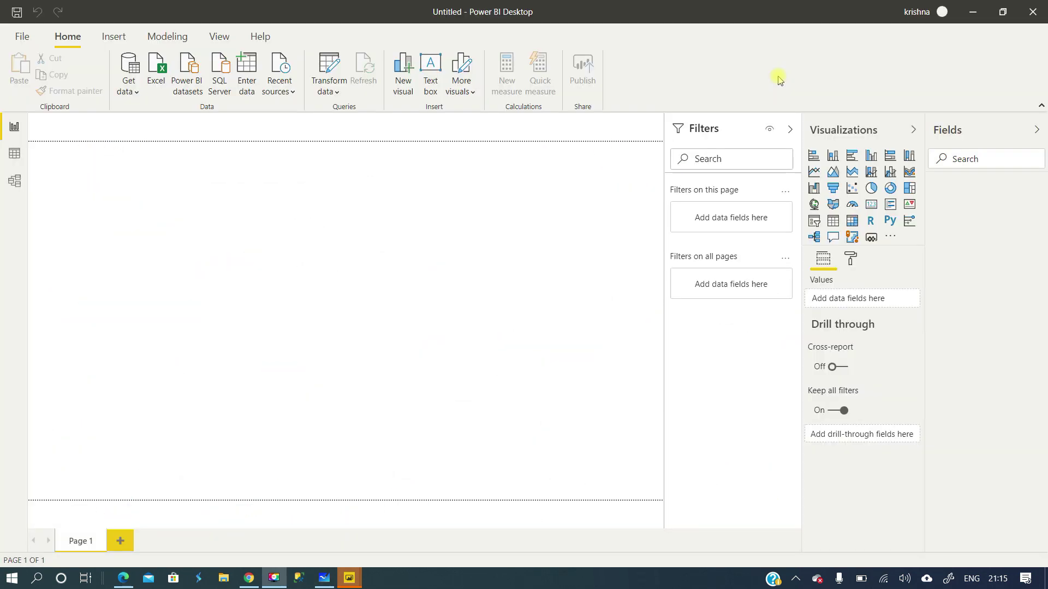
{"action": "left_click", "coordinate": [250, 580]}
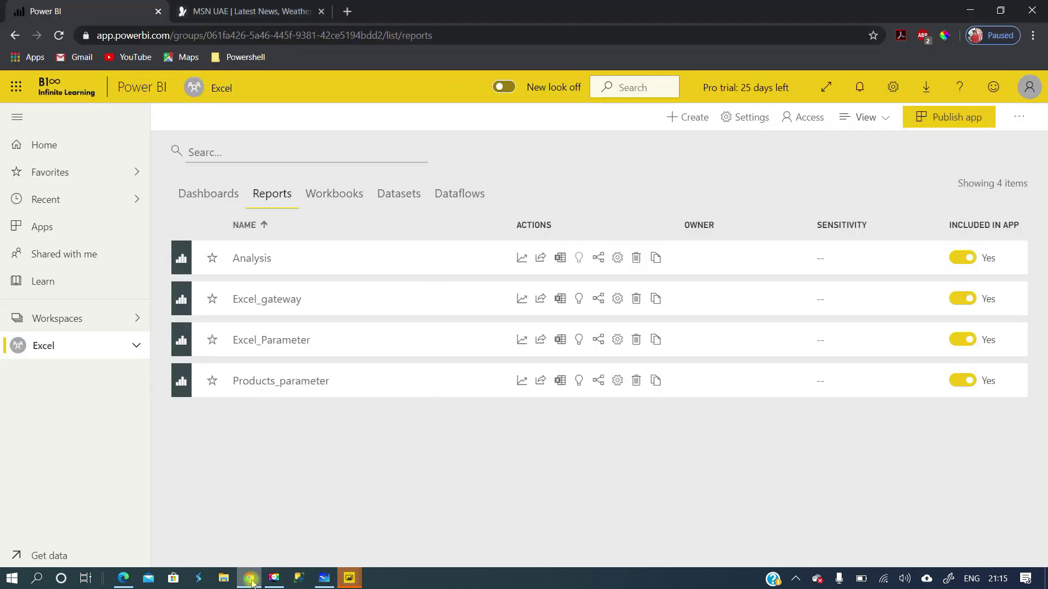
{"action": "left_click", "coordinate": [123, 579]}
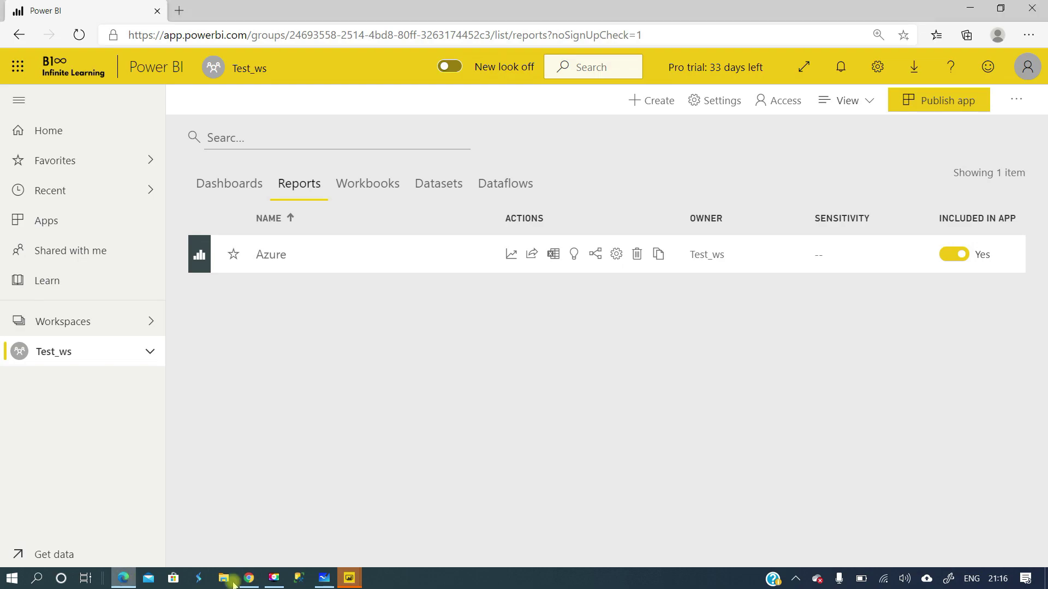
{"action": "left_click", "coordinate": [349, 578]}
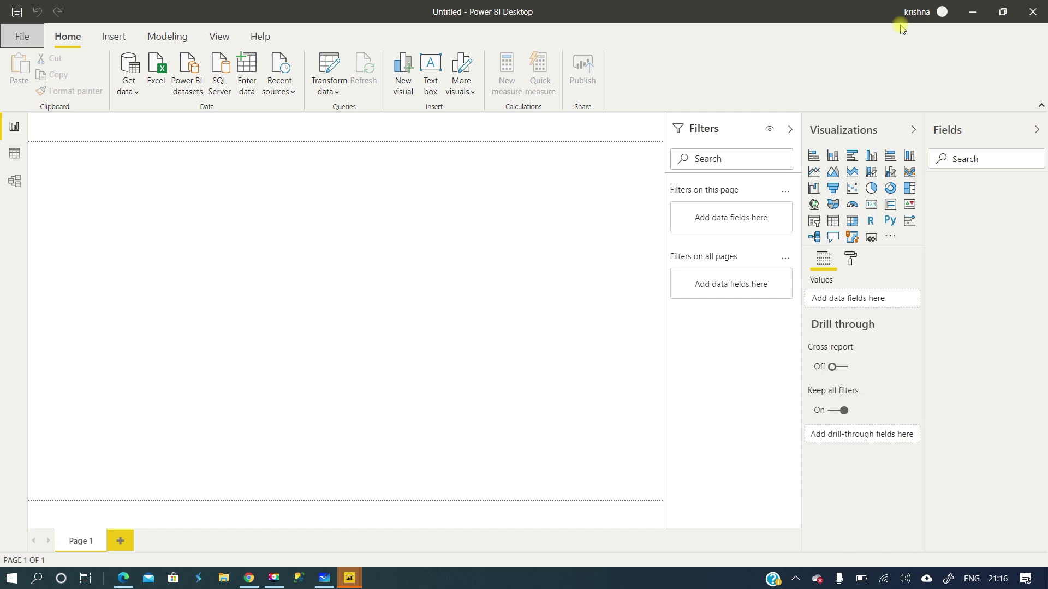
{"action": "left_click", "coordinate": [187, 83]}
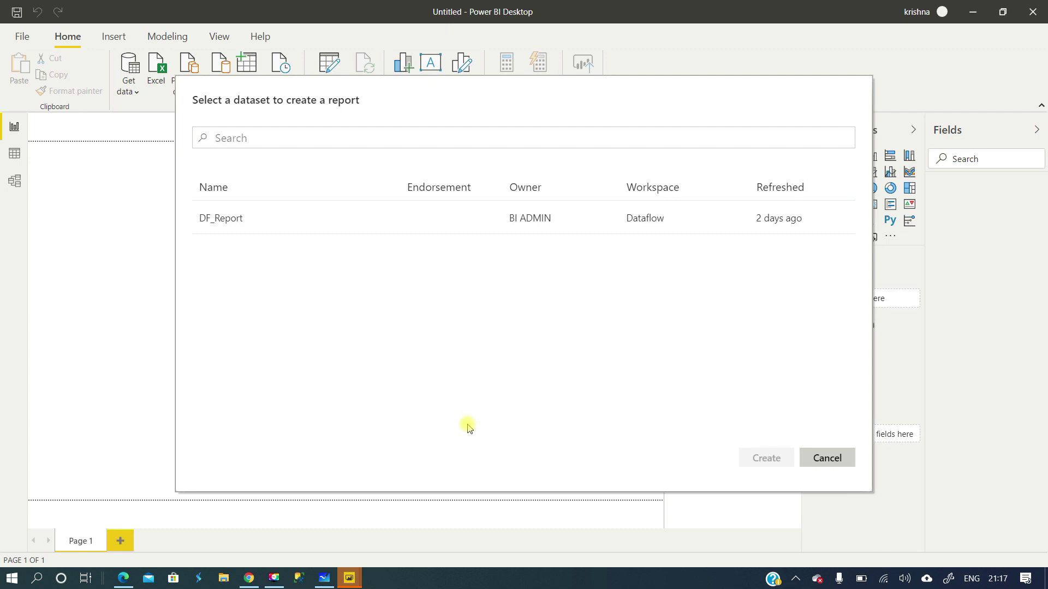
Switch to Chrome and open permission management for the Excel_gateway dataset in the Excel workspace.
{"action": "key", "text": "alt+Tab"}
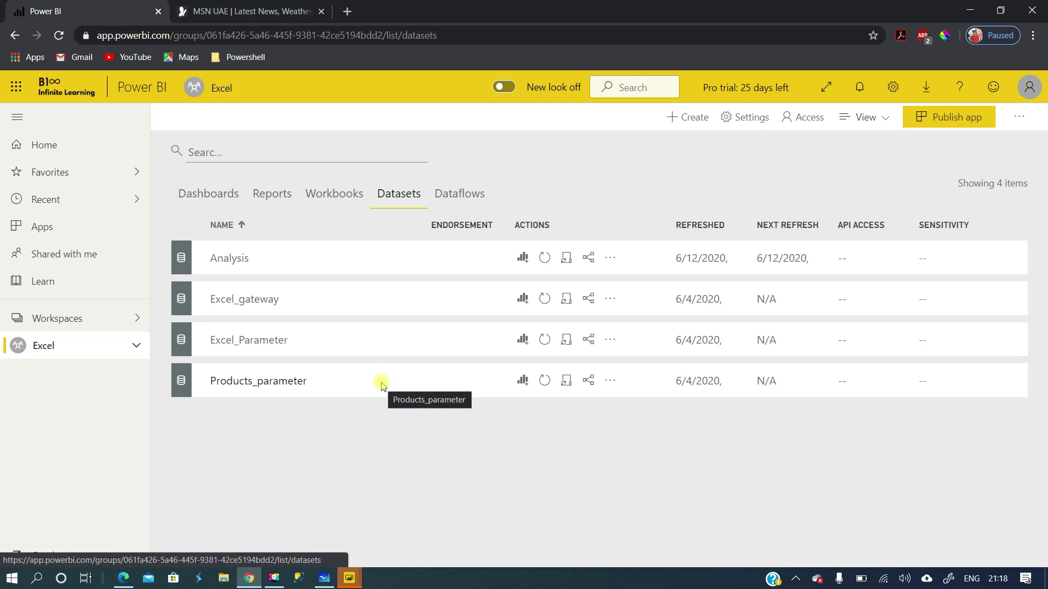
{"action": "left_click", "coordinate": [609, 299]}
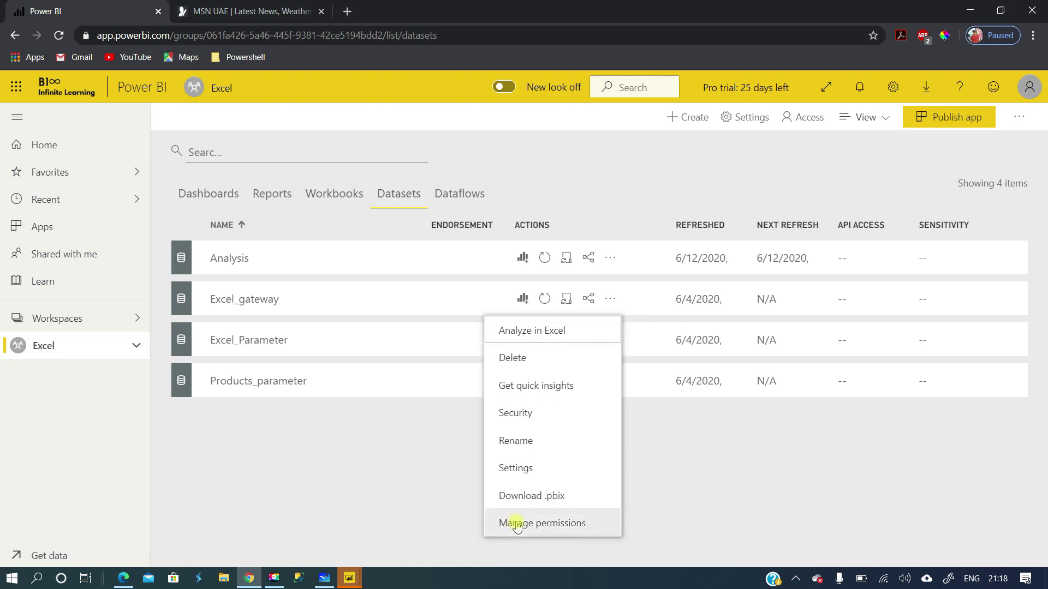
{"action": "left_click", "coordinate": [534, 524]}
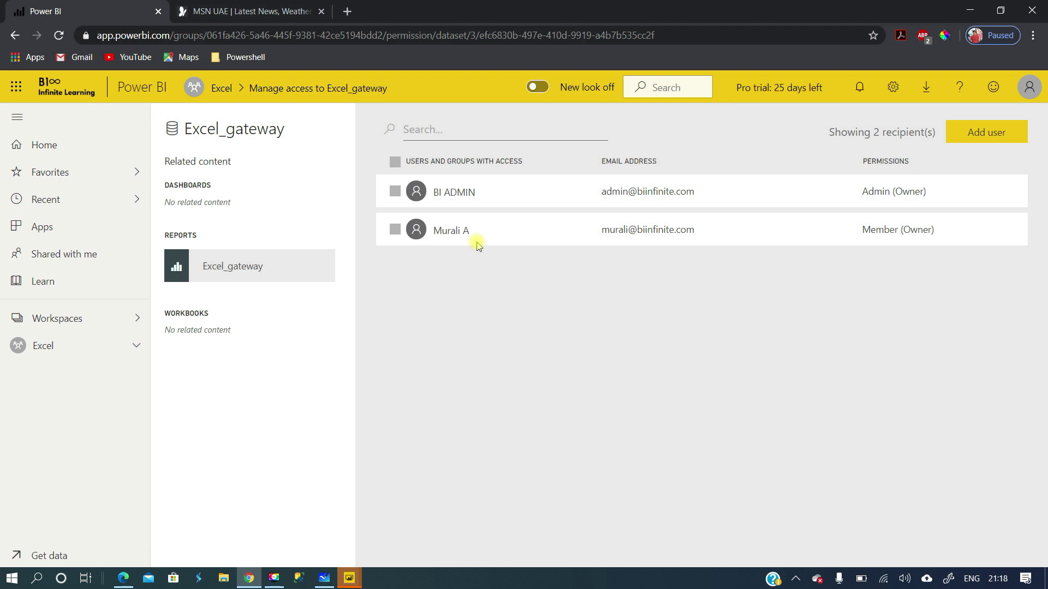
Grant the report author access to the Excel_gateway dataset, allowing both resharing and building new content from the underlying datasets.
{"action": "left_click", "coordinate": [996, 140]}
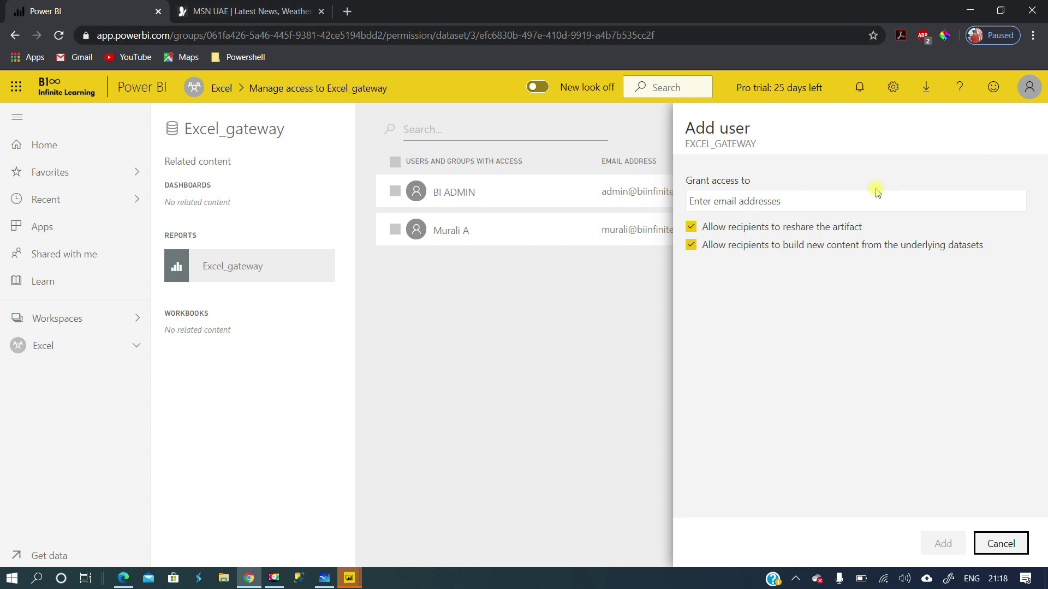
{"action": "left_click", "coordinate": [858, 199]}
{"action": "type", "text": "krishna"}
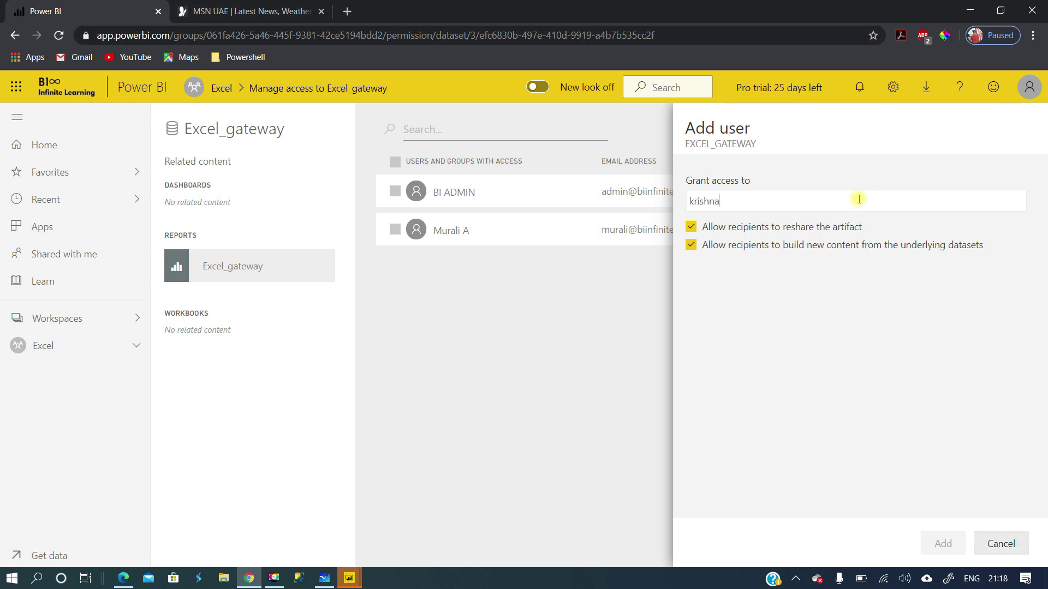
{"action": "left_click", "coordinate": [730, 224]}
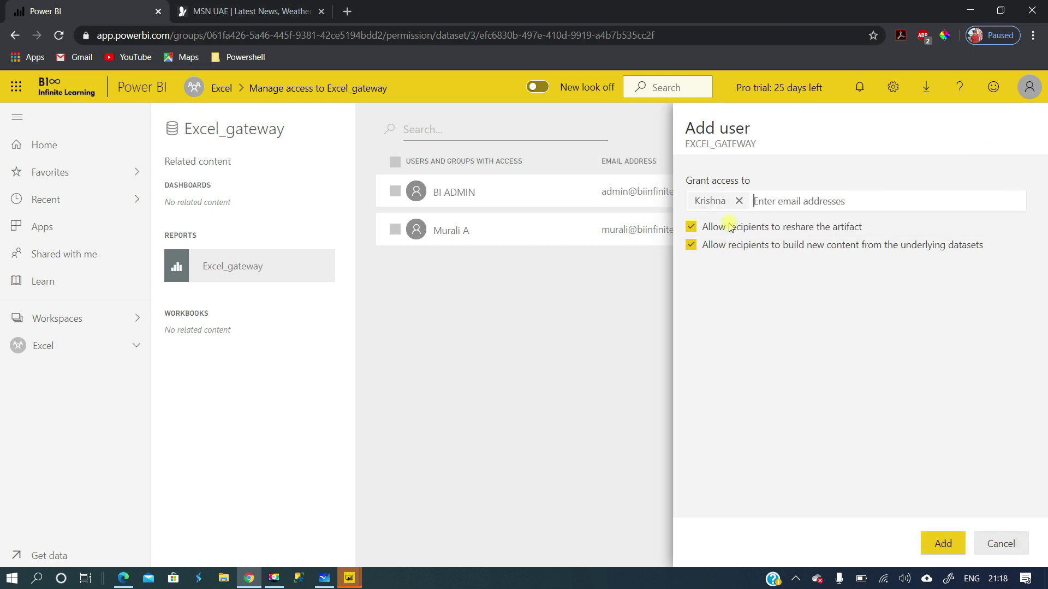
{"action": "left_click", "coordinate": [731, 252]}
{"action": "left_click", "coordinate": [731, 252]}
{"action": "left_click", "coordinate": [950, 549]}
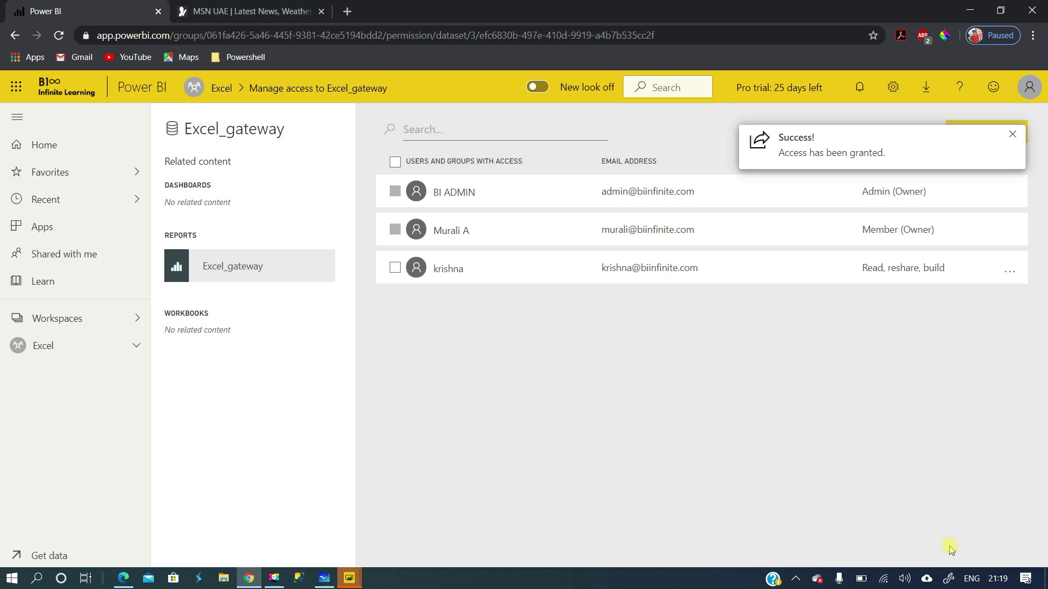
Return to Power BI Desktop, reload the list of Power BI datasets and create a report from Excel_gateway.
{"action": "mouse_move", "coordinate": [349, 578]}
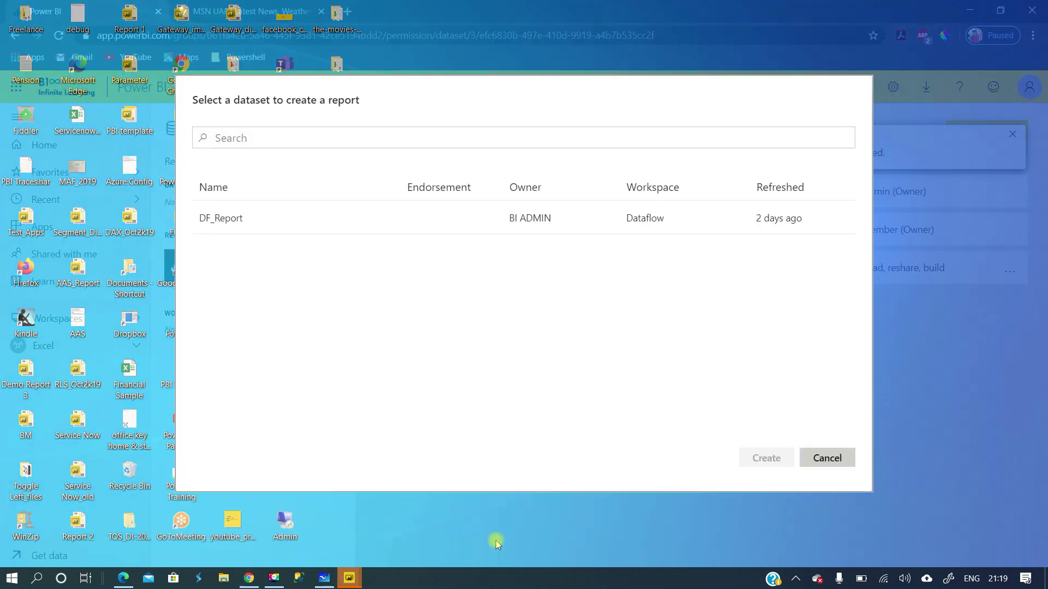
{"action": "left_click", "coordinate": [496, 540]}
{"action": "left_click", "coordinate": [817, 462]}
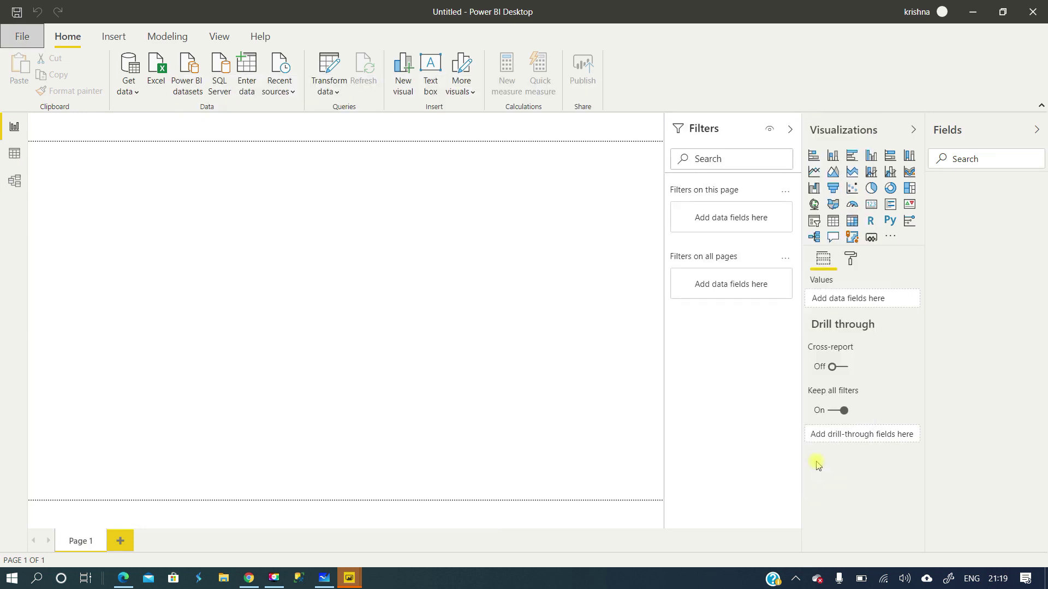
{"action": "left_click", "coordinate": [190, 83]}
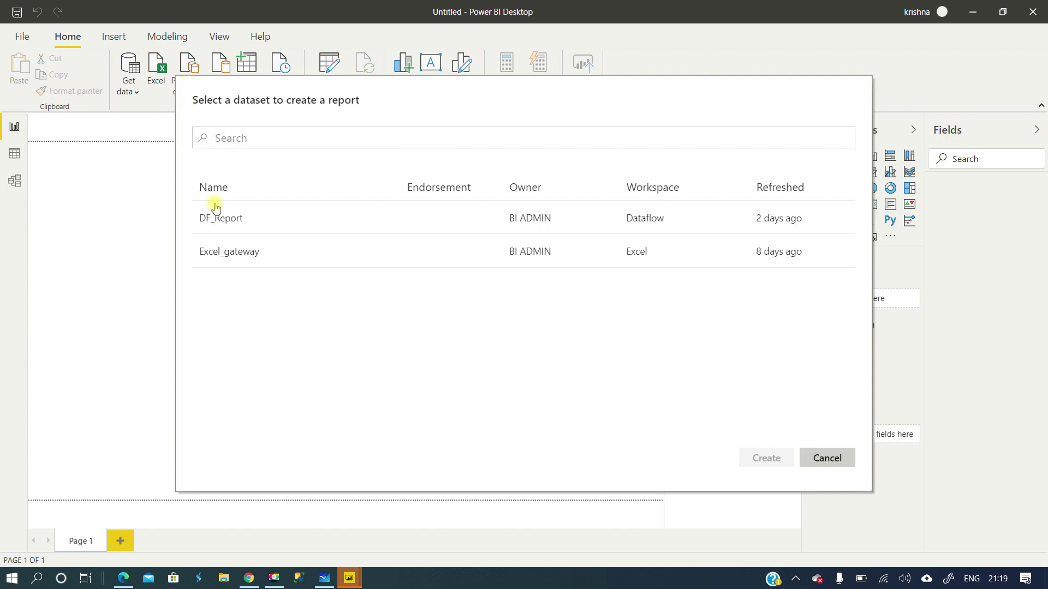
{"action": "left_click", "coordinate": [233, 250]}
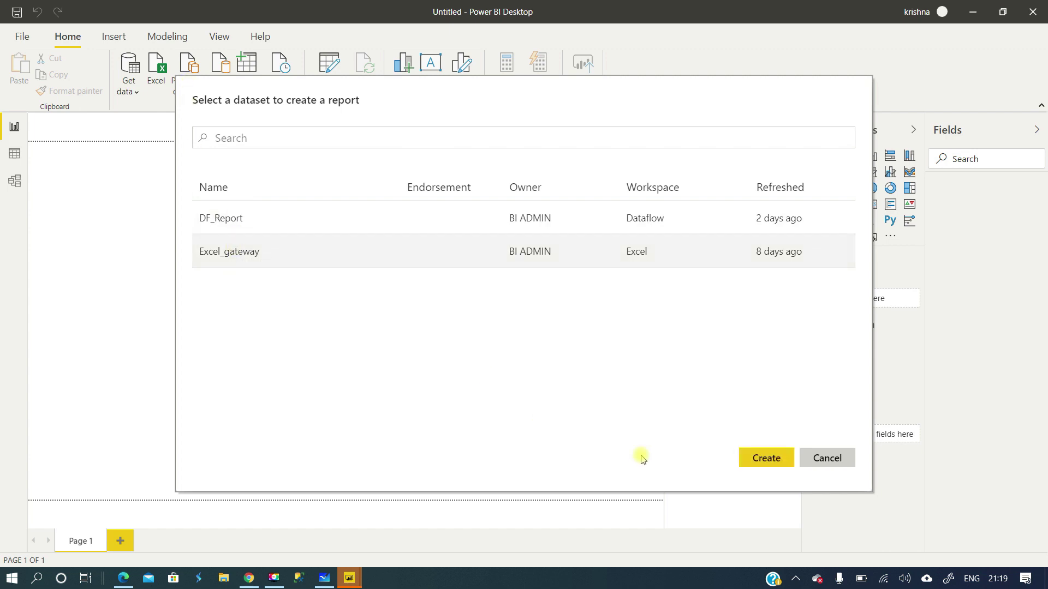
{"action": "left_click", "coordinate": [764, 458]}
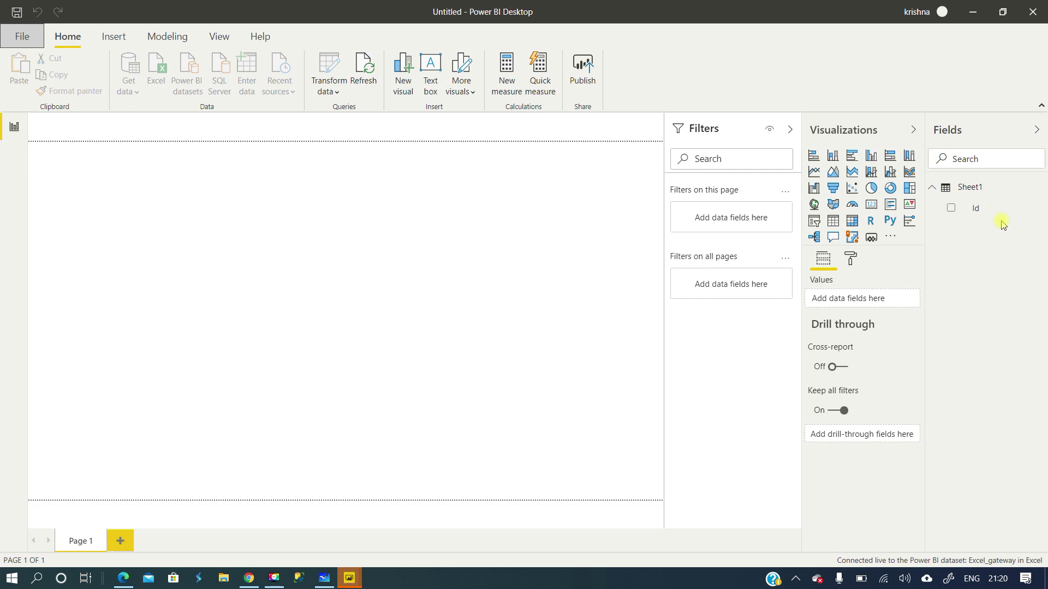
Add a card visual to Page 1 that shows the count of the Id field from Sheet1.
{"action": "left_click", "coordinate": [950, 209]}
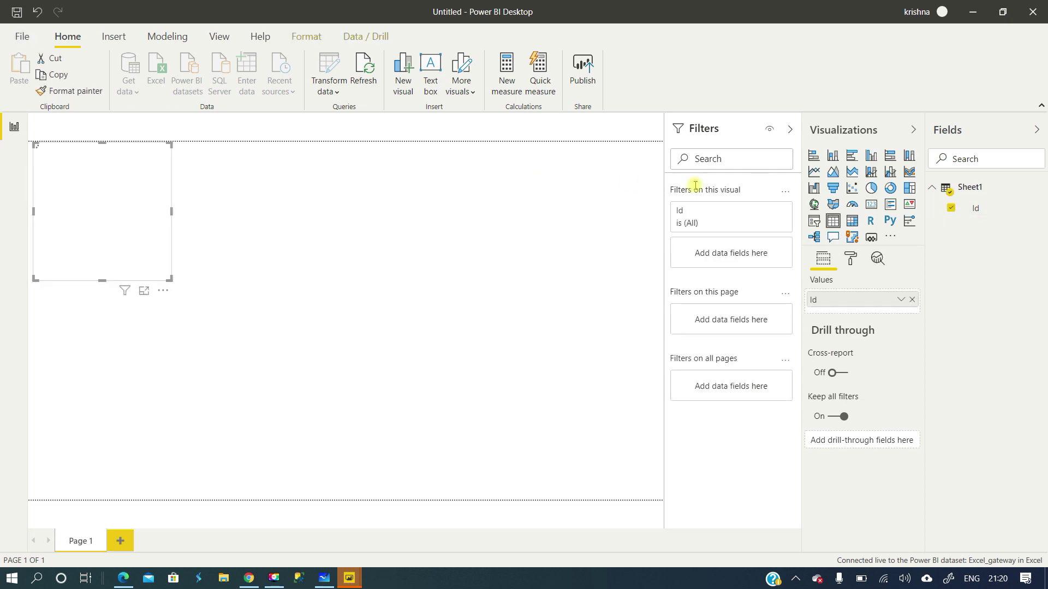
{"action": "left_click", "coordinate": [871, 206]}
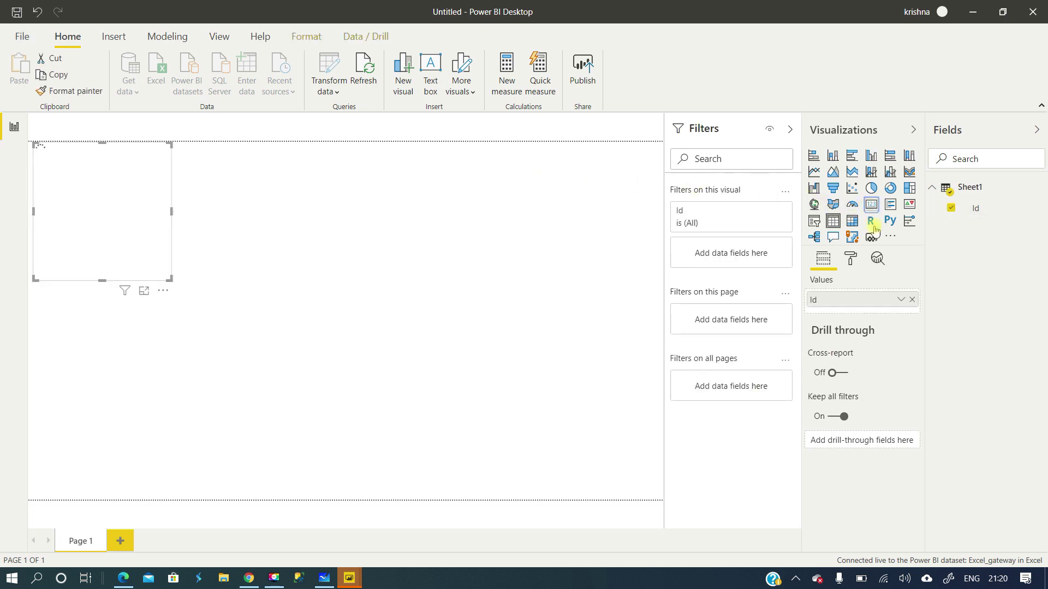
{"action": "left_click", "coordinate": [900, 300]}
{"action": "left_click", "coordinate": [929, 396]}
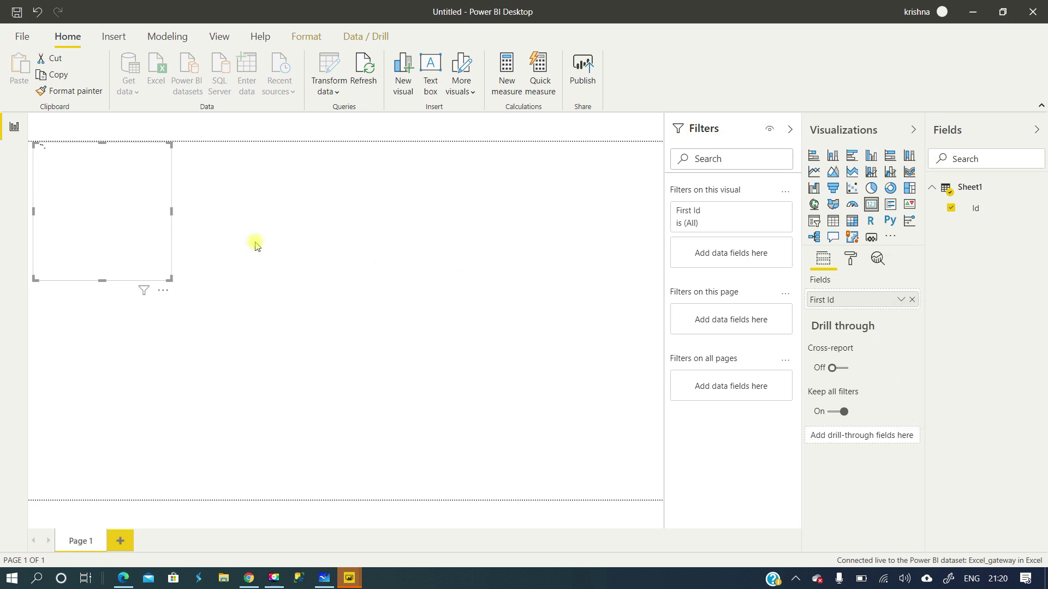
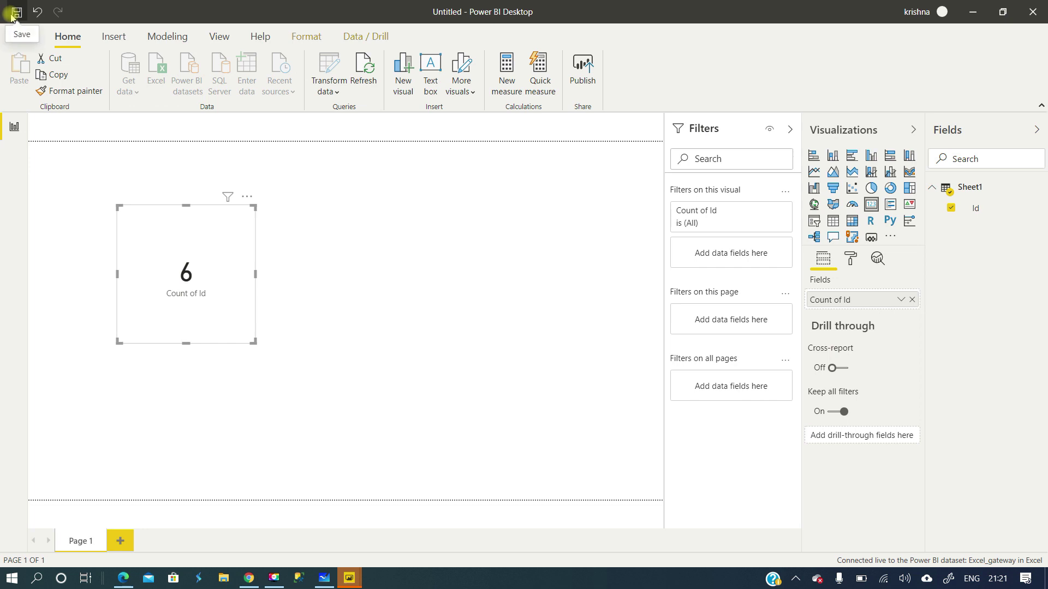
Save the report in the PBI Sources folder as a Power BI file named Shared.
{"action": "left_click", "coordinate": [12, 15]}
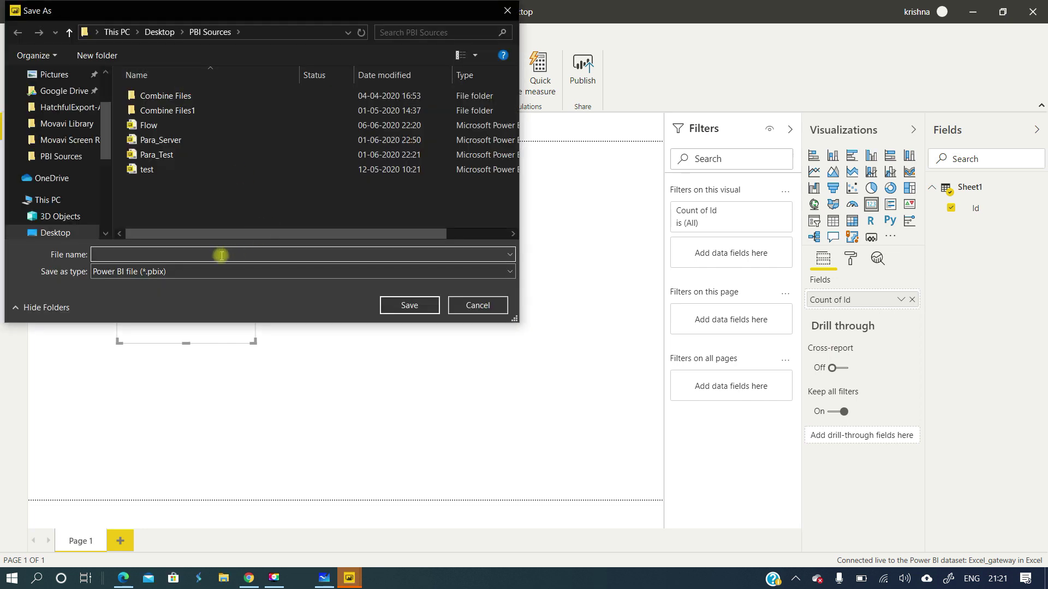
{"action": "type", "text": "Shared"}
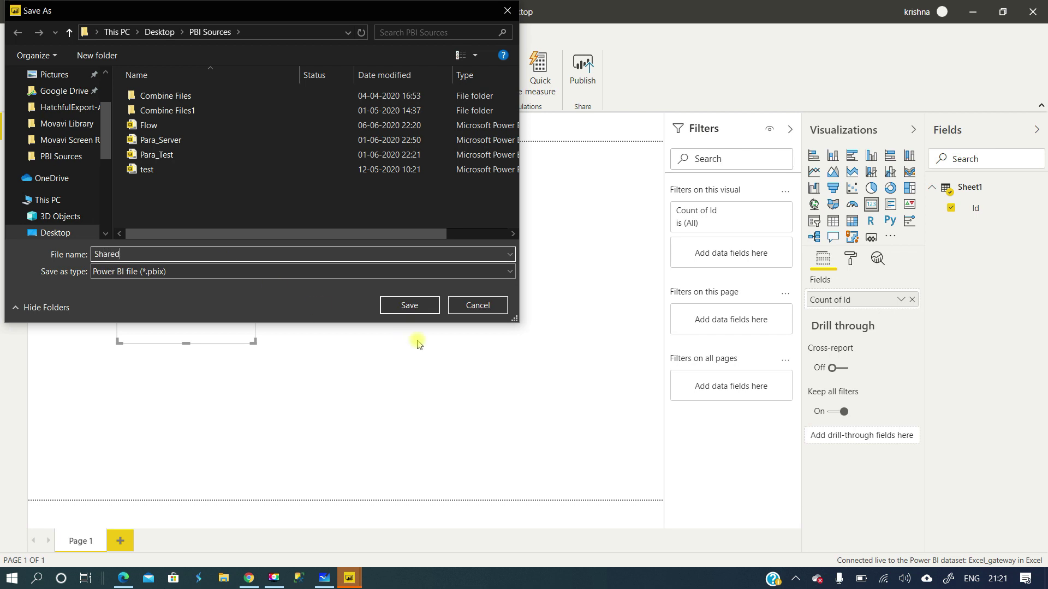
{"action": "left_click", "coordinate": [409, 306]}
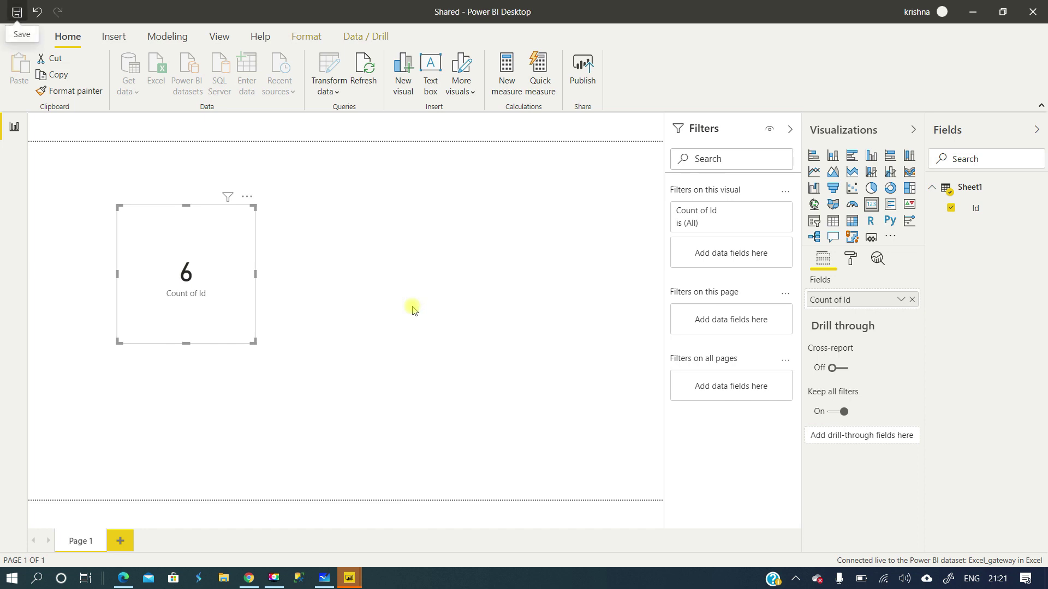
Publish the Shared report to the Test_ws workspace.
{"action": "left_click", "coordinate": [588, 70]}
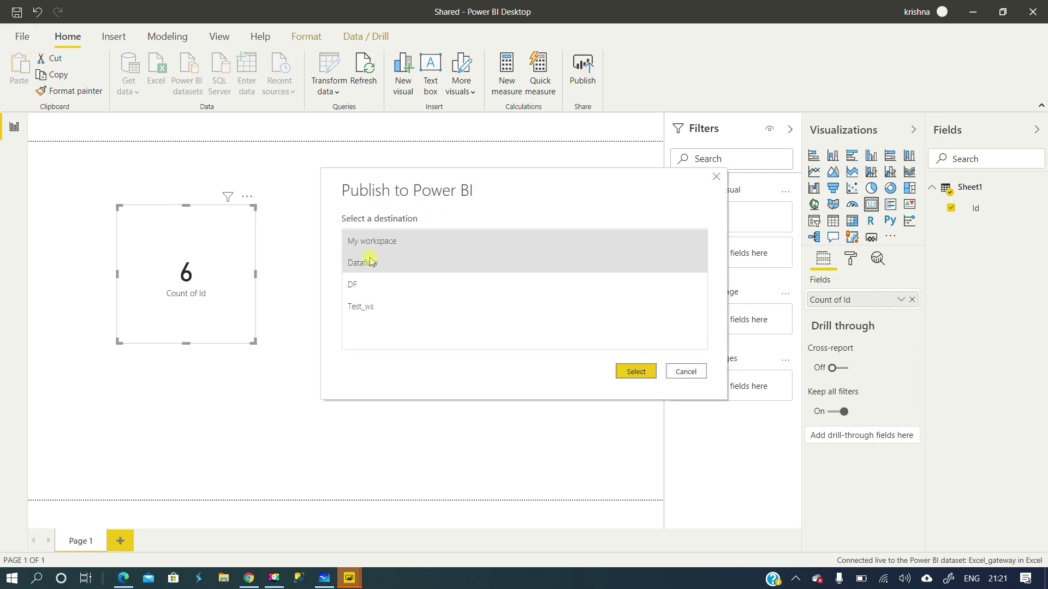
{"action": "left_click", "coordinate": [362, 306]}
{"action": "left_click", "coordinate": [634, 373]}
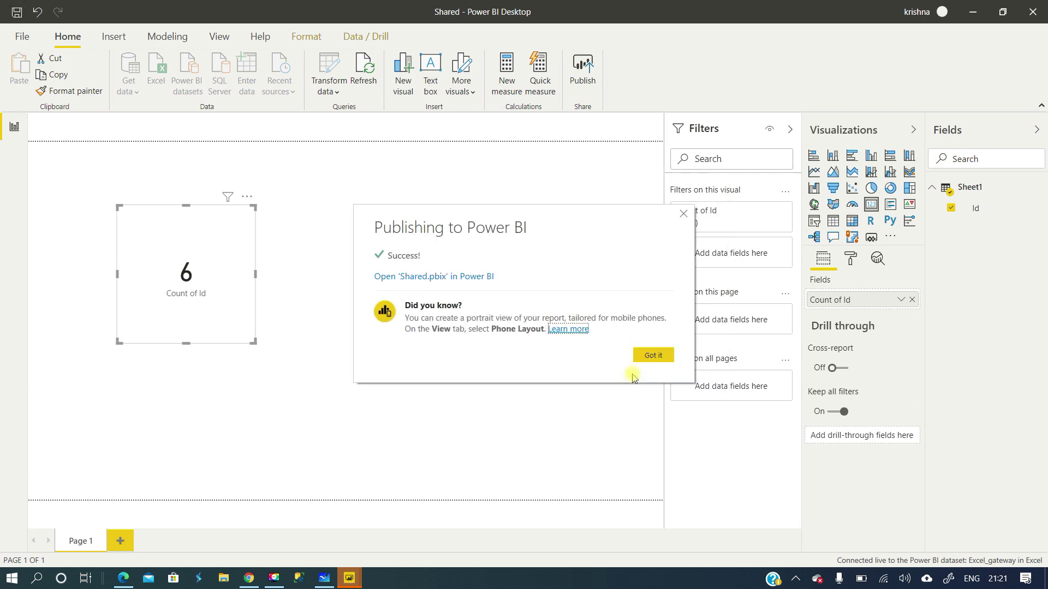
Switch to Edge, refresh the Test_ws report list, open the Shared report and check the workspace's datasets.
{"action": "left_click", "coordinate": [123, 583]}
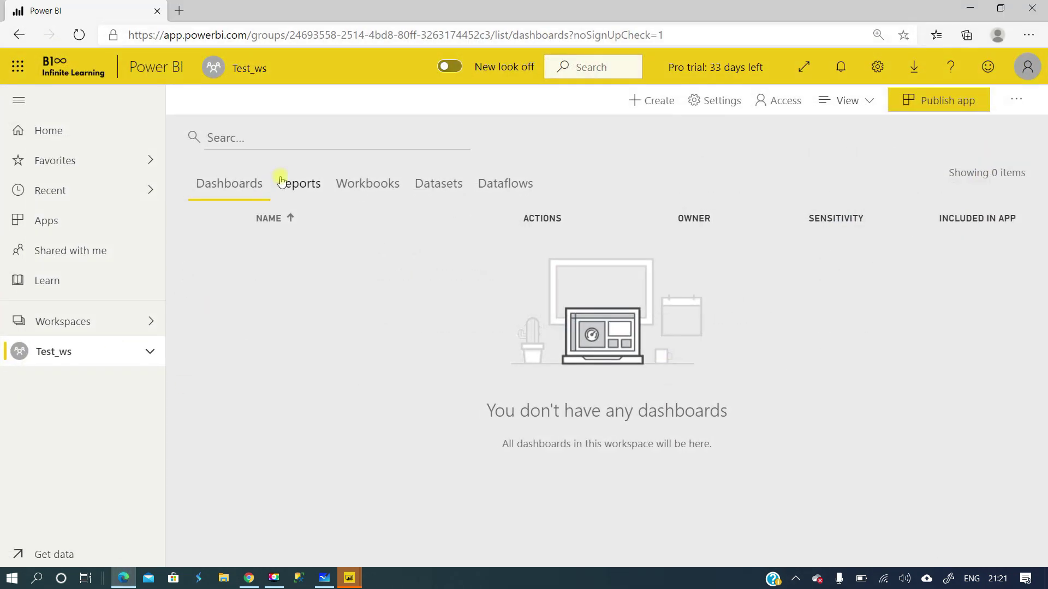
{"action": "left_click", "coordinate": [295, 186]}
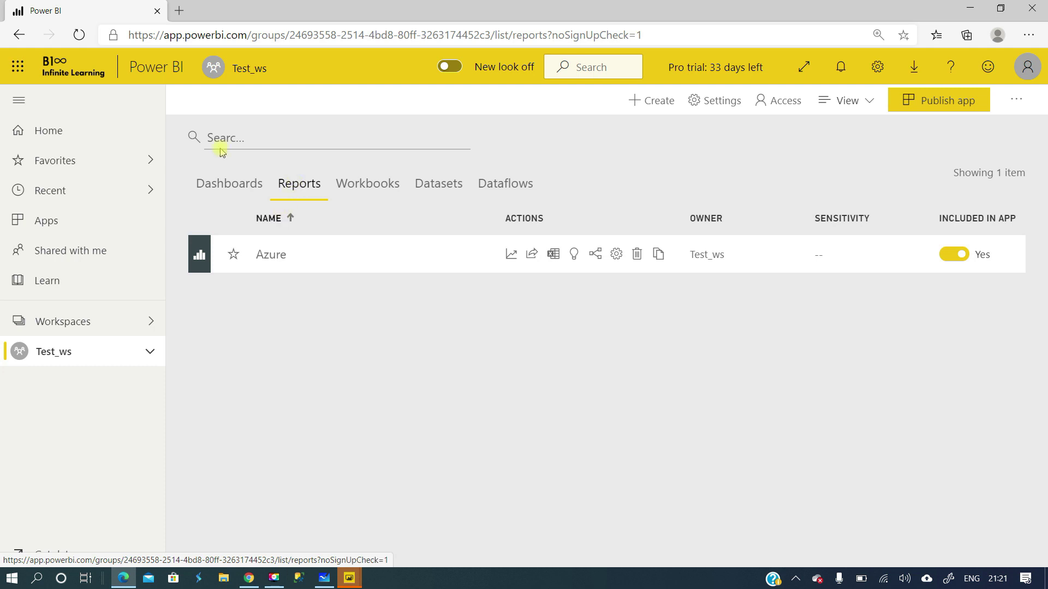
{"action": "left_click", "coordinate": [79, 35]}
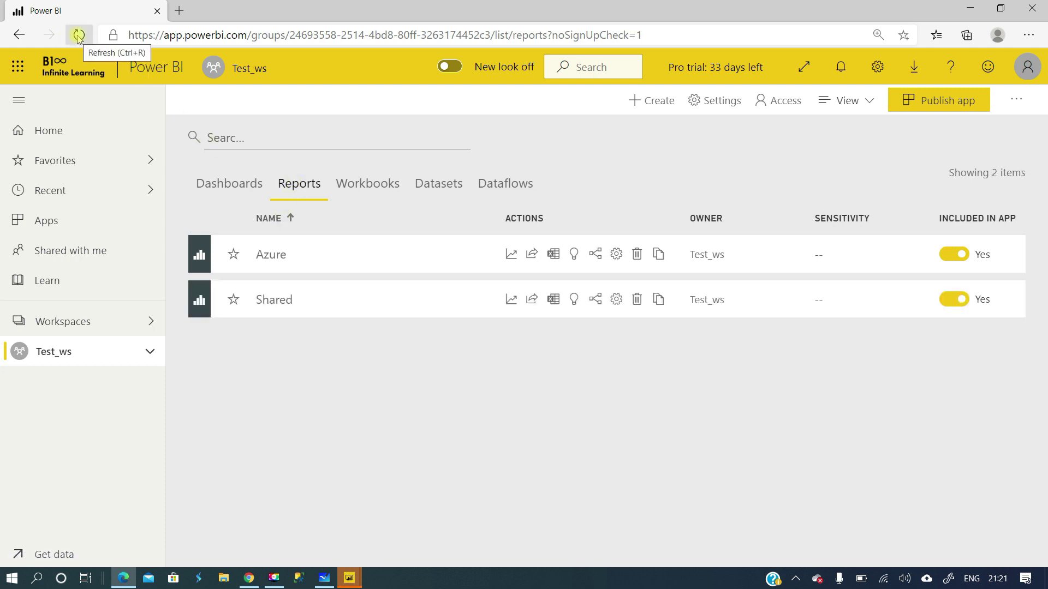
{"action": "left_click", "coordinate": [275, 305]}
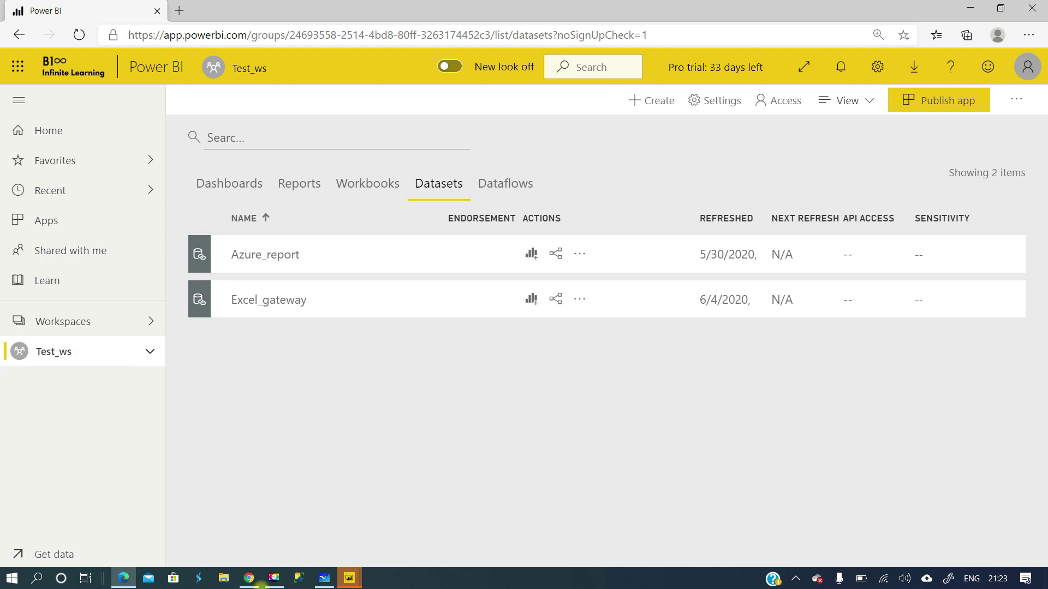
{"action": "mouse_move", "coordinate": [260, 577]}
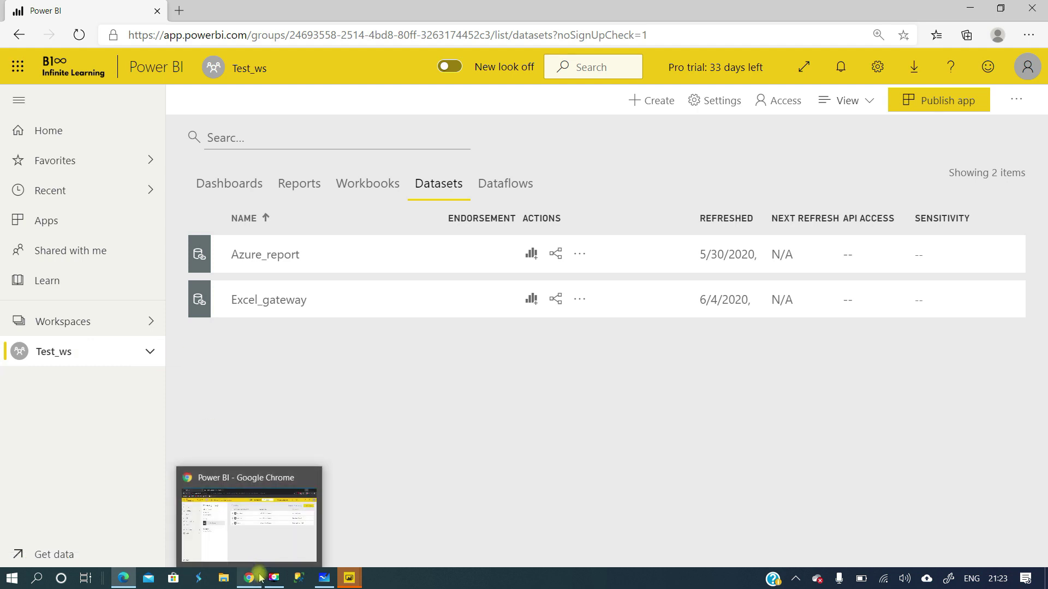
Switch to Chrome and remove the shared recipient's access to the Excel_gateway dataset, including the related Excel_gateway report.
{"action": "left_click", "coordinate": [259, 577]}
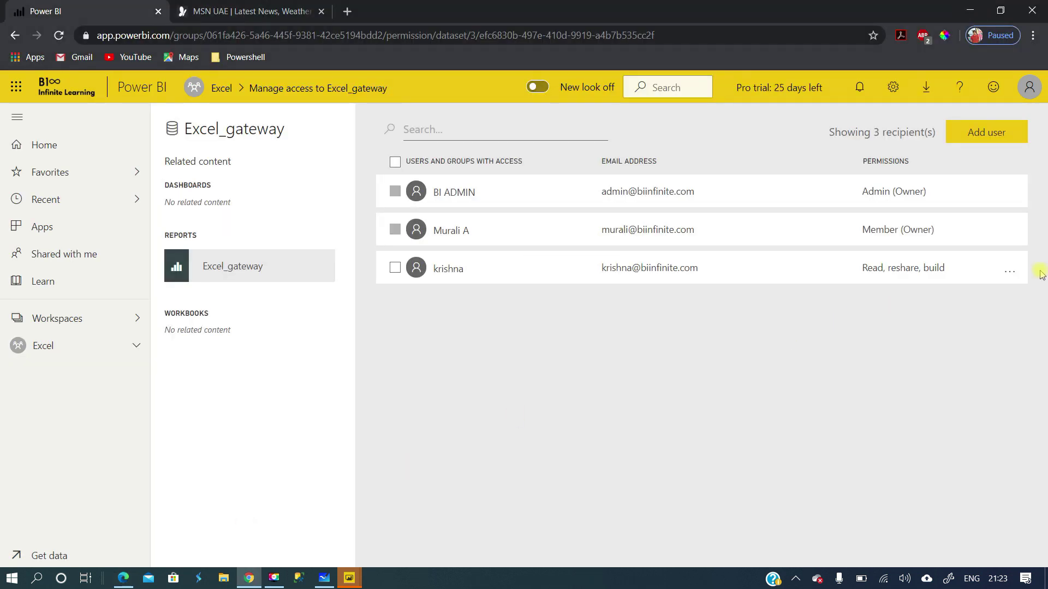
{"action": "left_click", "coordinate": [1010, 272]}
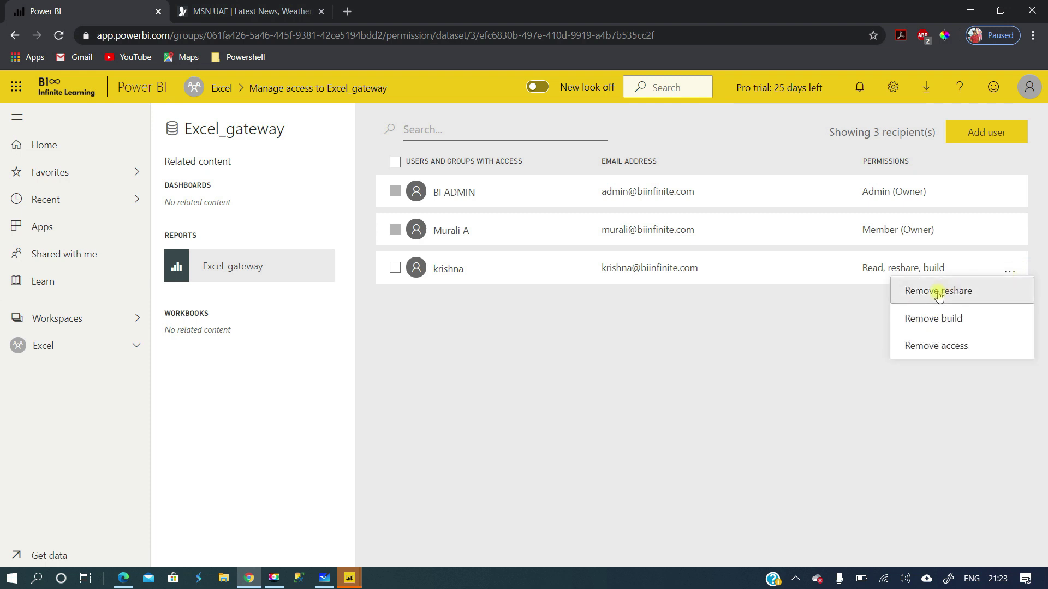
{"action": "left_click", "coordinate": [926, 347]}
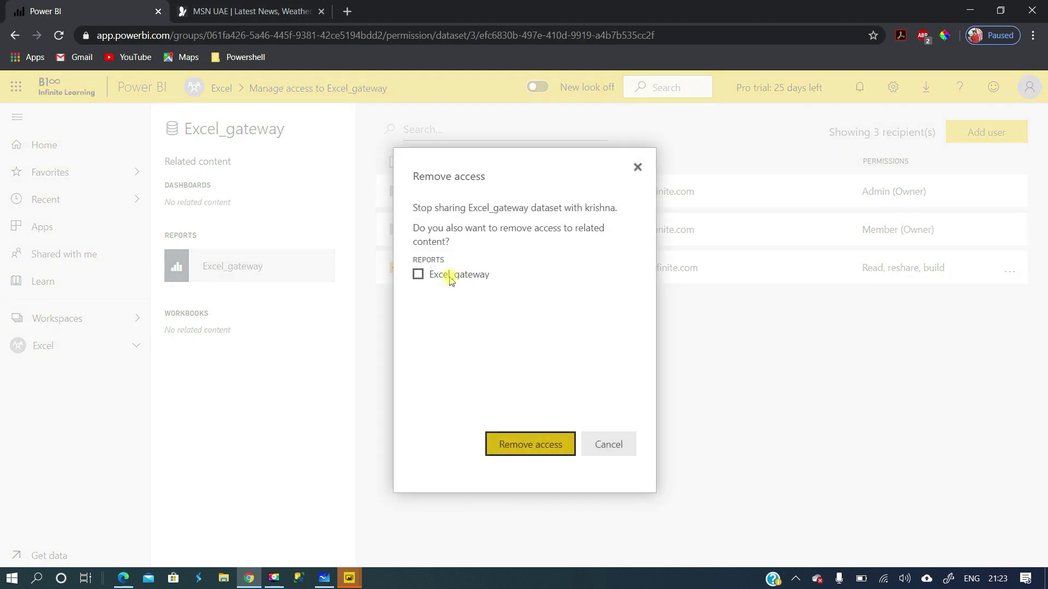
{"action": "left_click", "coordinate": [418, 274]}
{"action": "left_click", "coordinate": [519, 445]}
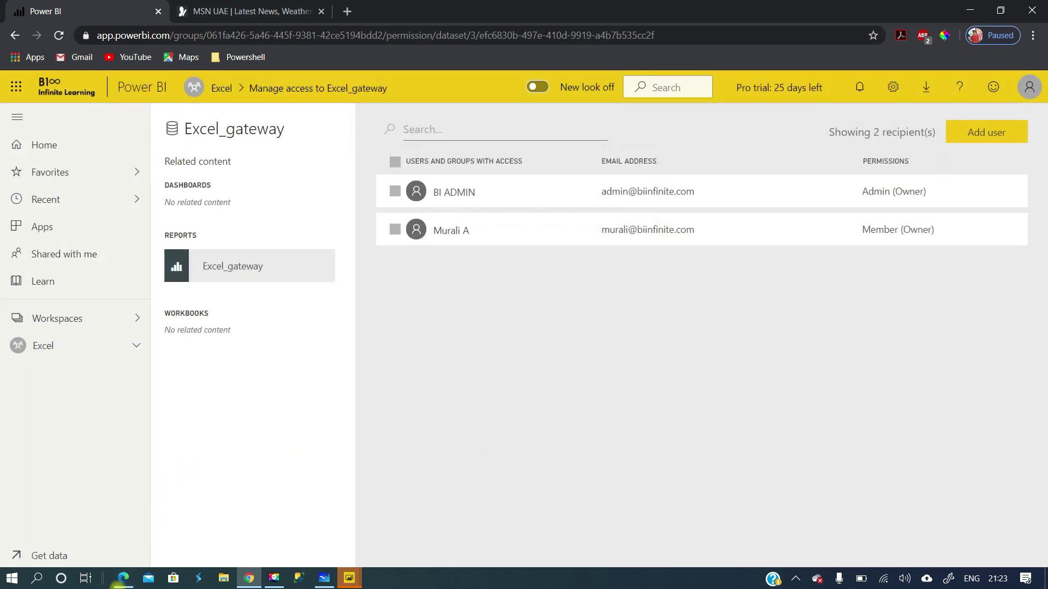
Switch to Edge and open the Shared report from the Test_ws reports to check it without dataset access.
{"action": "left_click", "coordinate": [123, 580]}
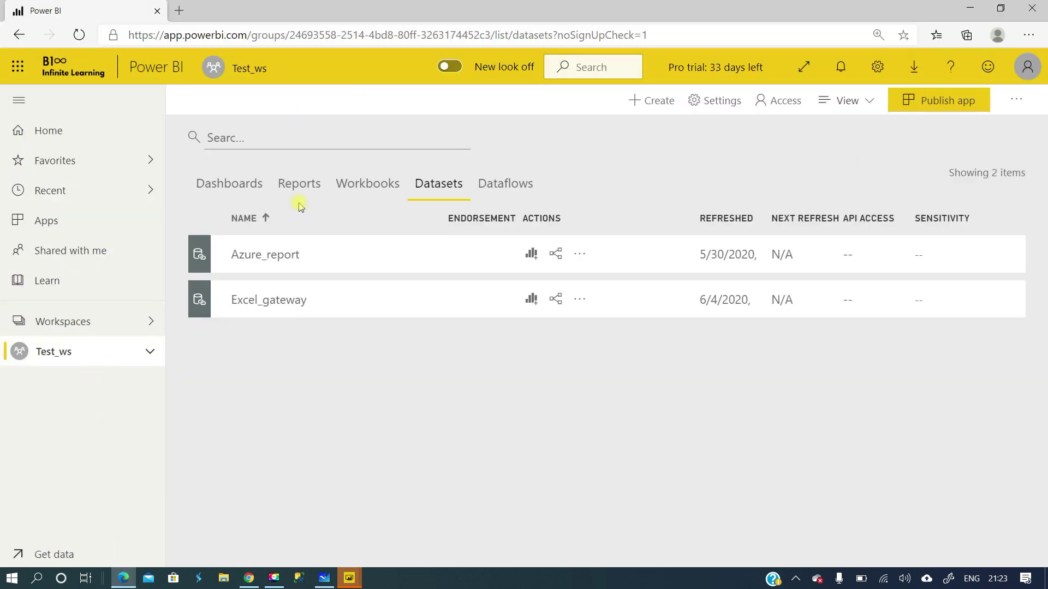
{"action": "left_click", "coordinate": [300, 184]}
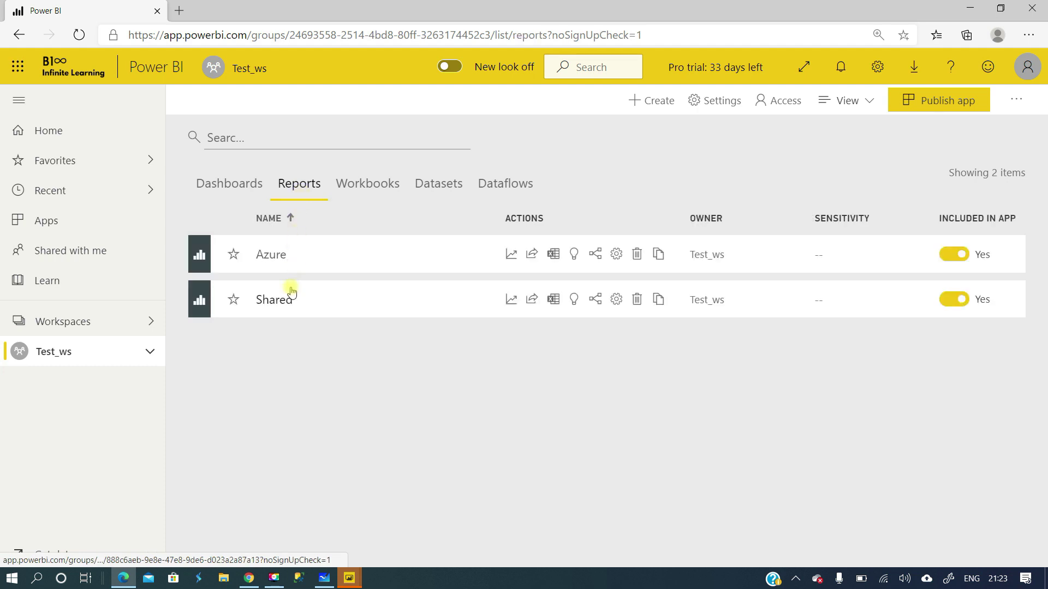
{"action": "left_click", "coordinate": [289, 299]}
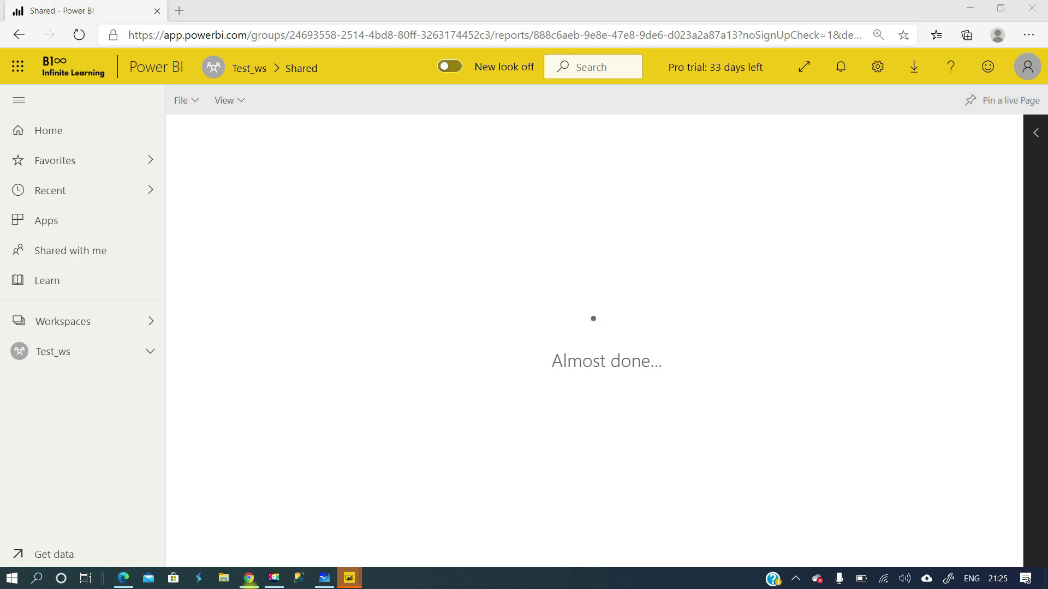
Switch to Chrome and open the settings of the Excel_Parameter dataset in the Excel workspace.
{"action": "left_click", "coordinate": [248, 578]}
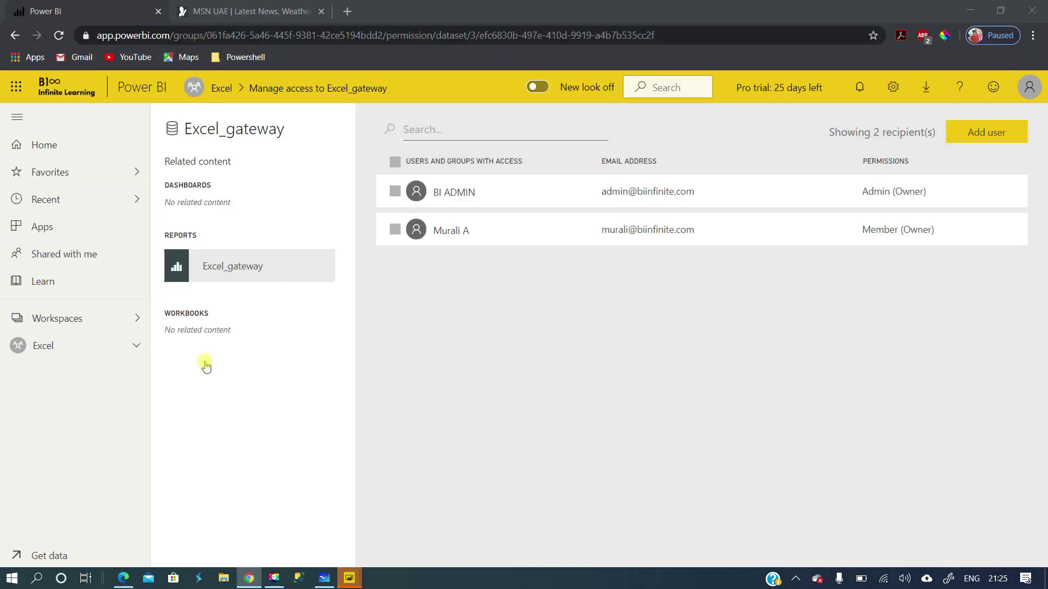
{"action": "left_click", "coordinate": [70, 344]}
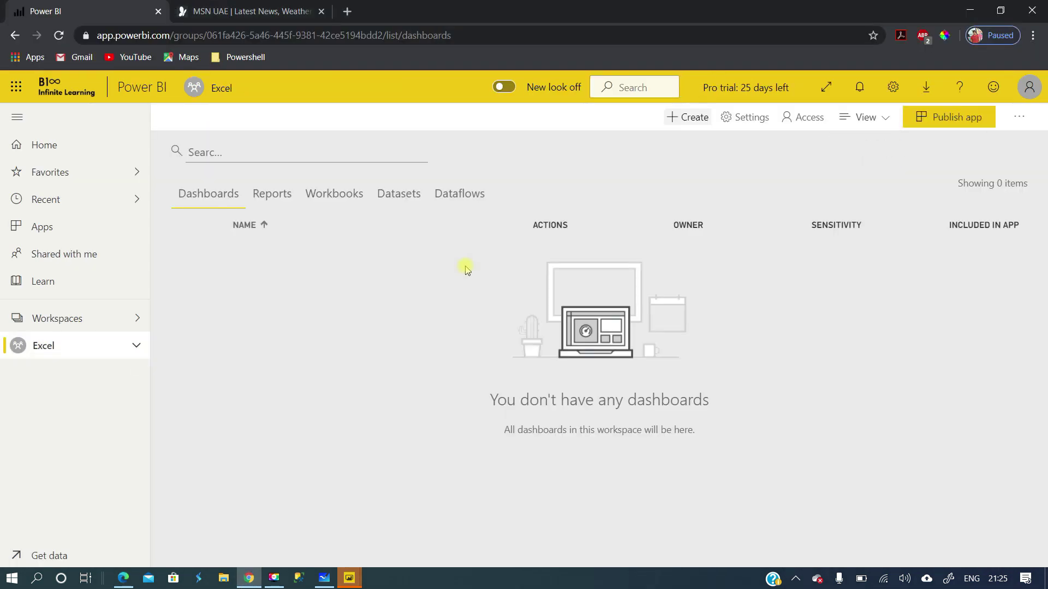
{"action": "left_click", "coordinate": [403, 198]}
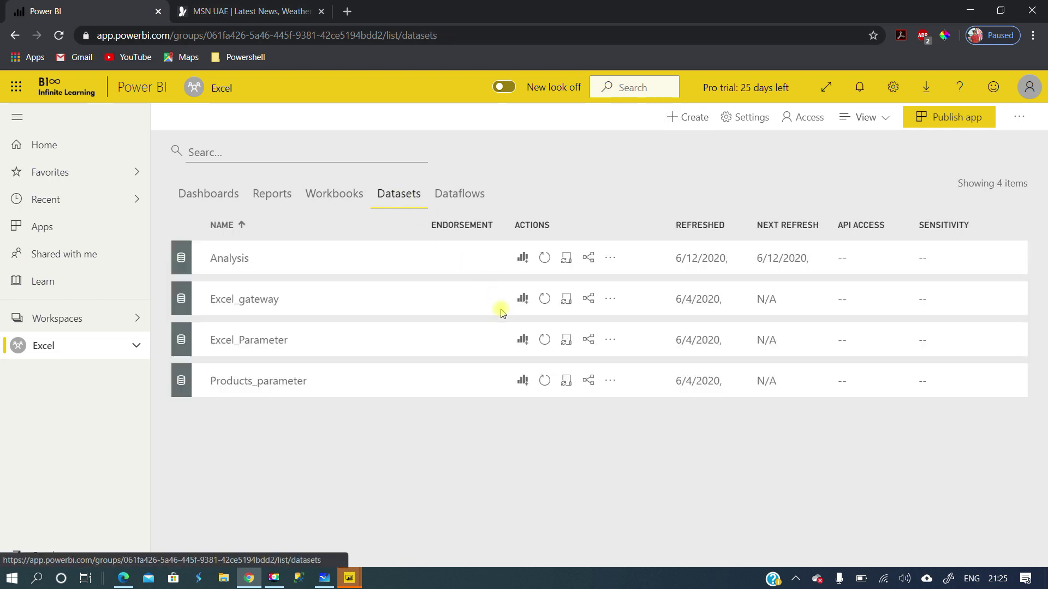
{"action": "left_click", "coordinate": [610, 340]}
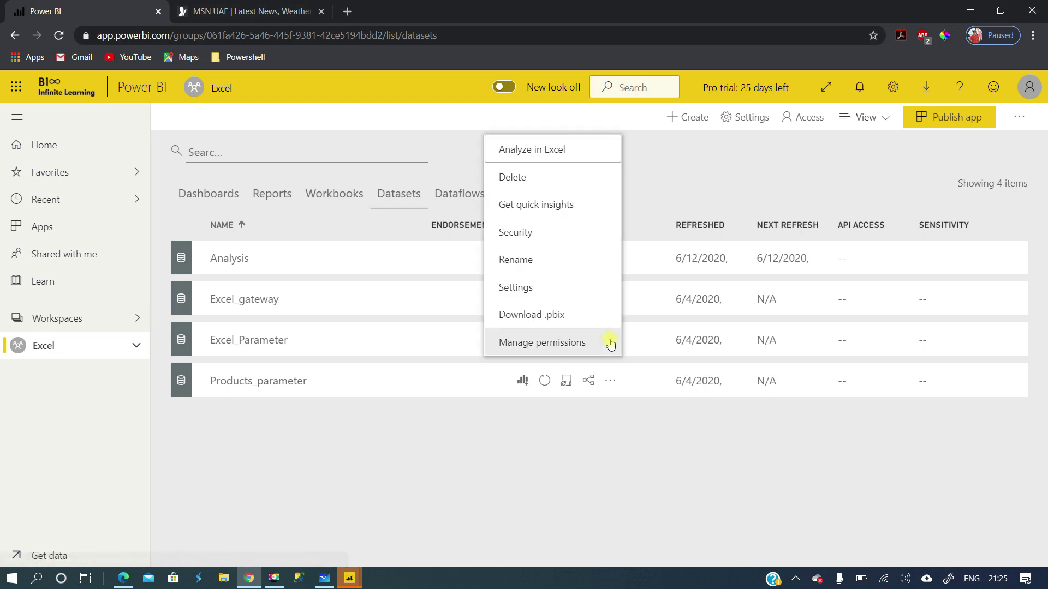
{"action": "left_click", "coordinate": [552, 292]}
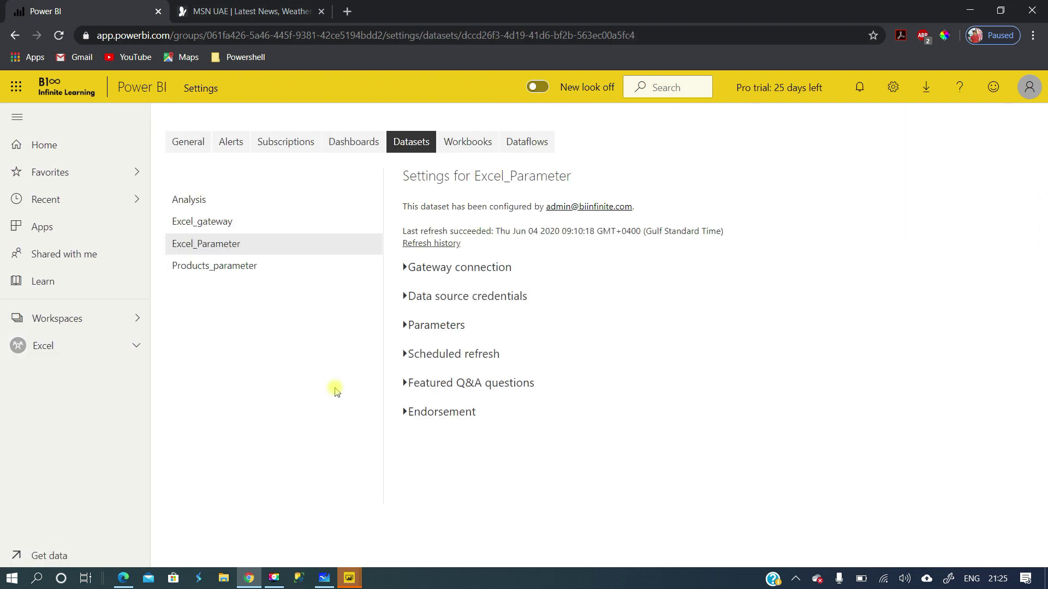
Set the Excel_Parameter dataset's endorsement to Promoted and apply the change.
{"action": "left_click", "coordinate": [413, 416]}
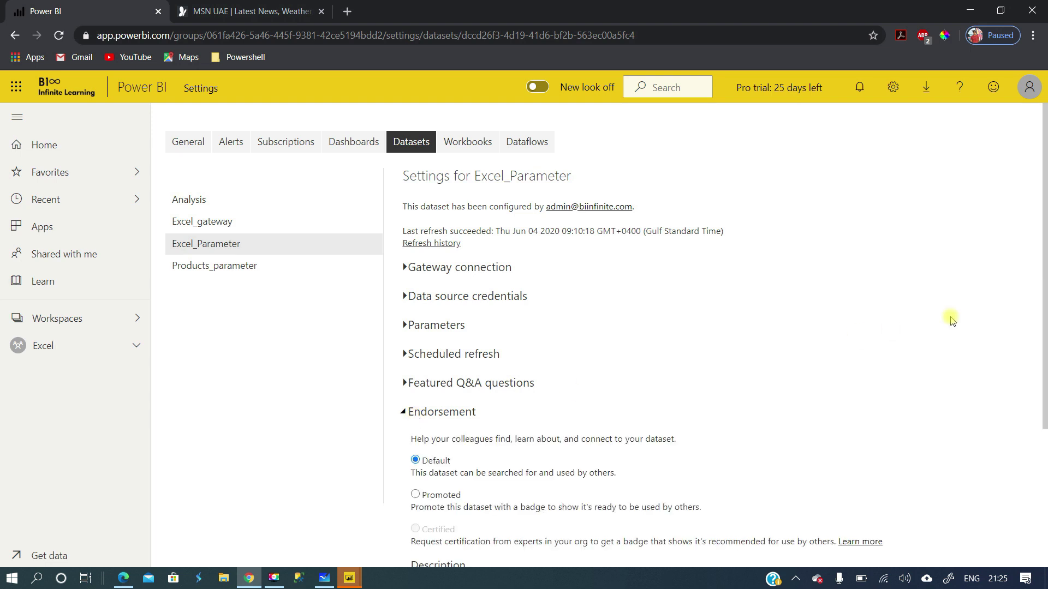
{"action": "left_click_drag", "start_coordinate": [1045, 276], "coordinate": [1045, 380]}
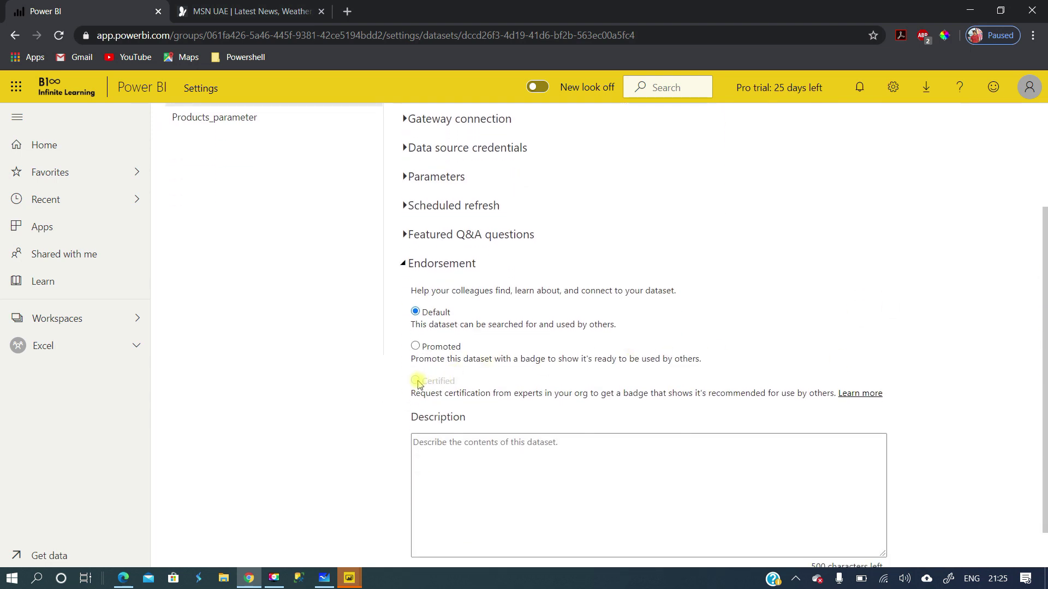
{"action": "mouse_move", "coordinate": [418, 382]}
{"action": "mouse_move", "coordinate": [493, 369]}
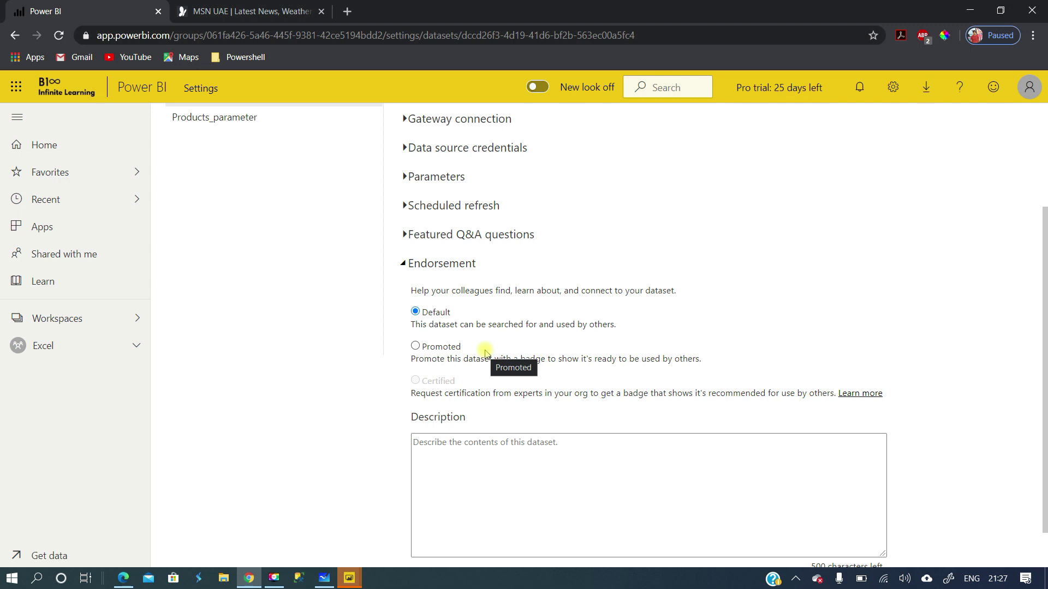
{"action": "scroll", "coordinate": [1045, 334], "scroll_direction": "down", "scroll_amount": 1}
{"action": "left_click", "coordinate": [415, 296]}
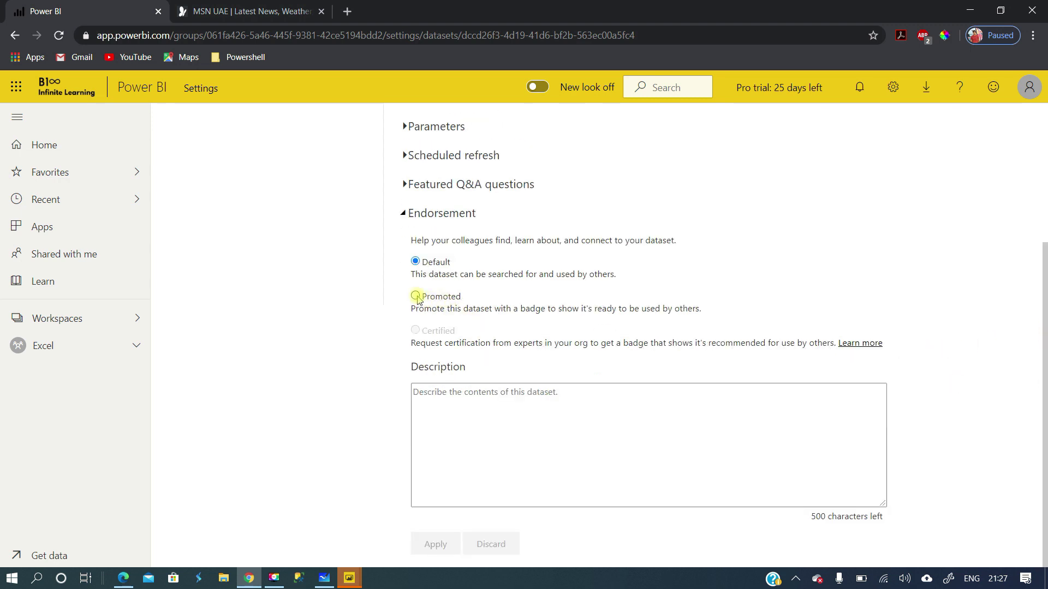
{"action": "left_click", "coordinate": [429, 543]}
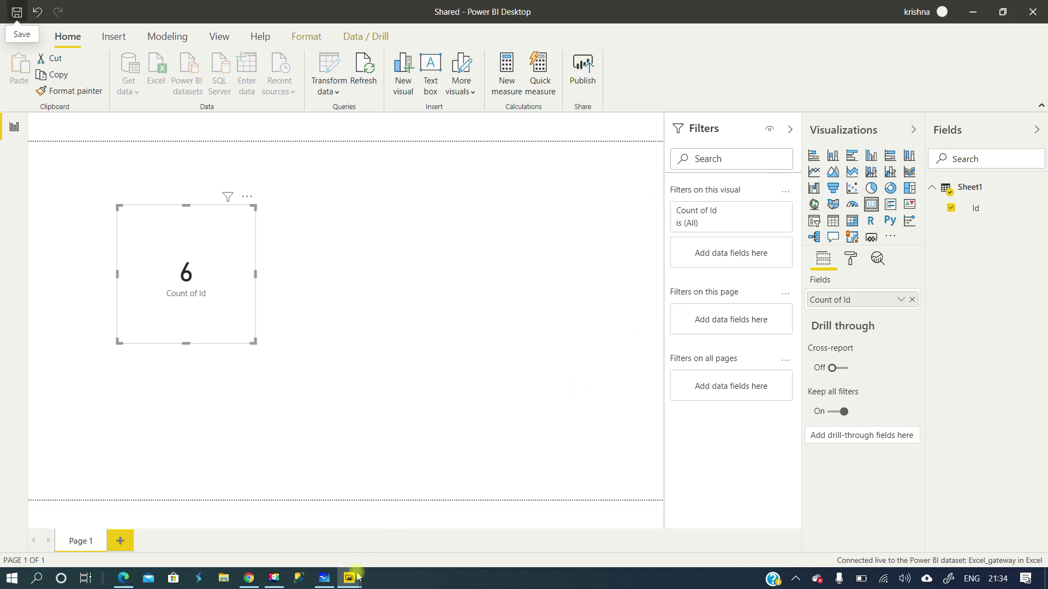
Switch to the untitled Power BI Desktop report, check which Power BI datasets are available, and close the list without choosing one.
{"action": "mouse_move", "coordinate": [349, 577]}
{"action": "left_click", "coordinate": [288, 536]}
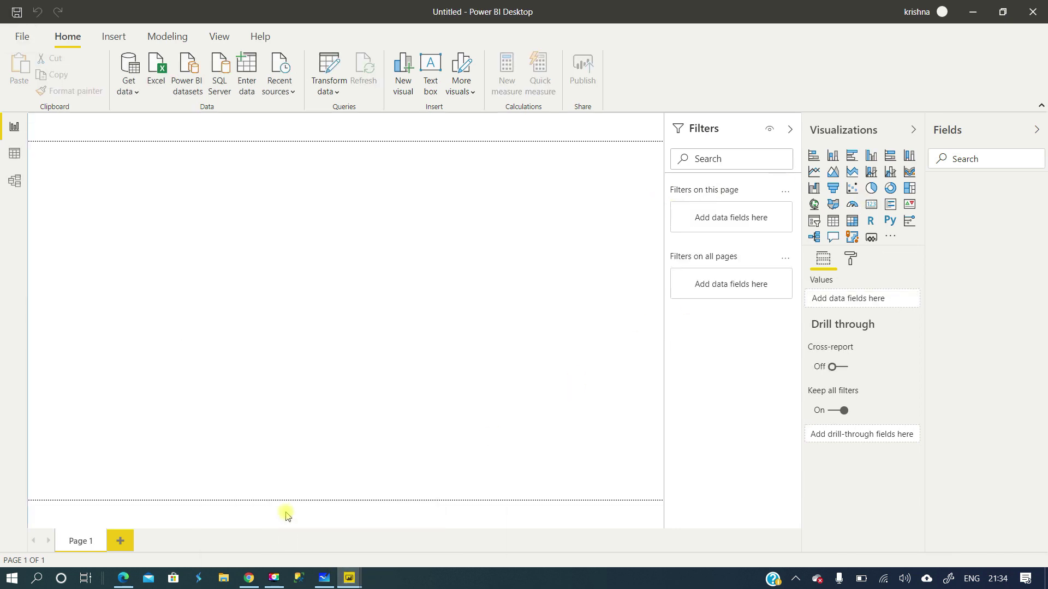
{"action": "left_click", "coordinate": [186, 78]}
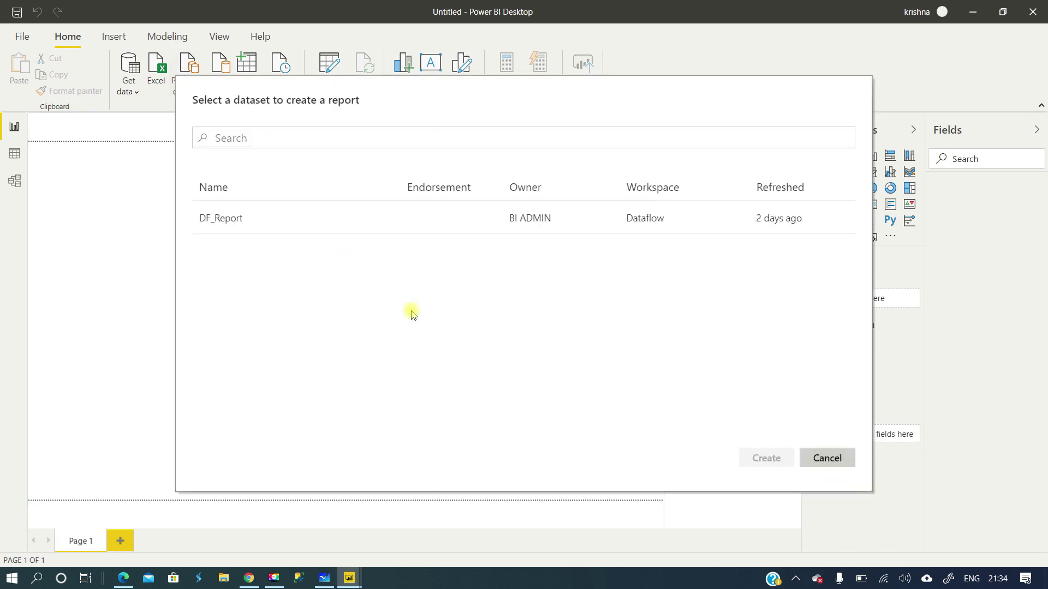
{"action": "left_click", "coordinate": [809, 457]}
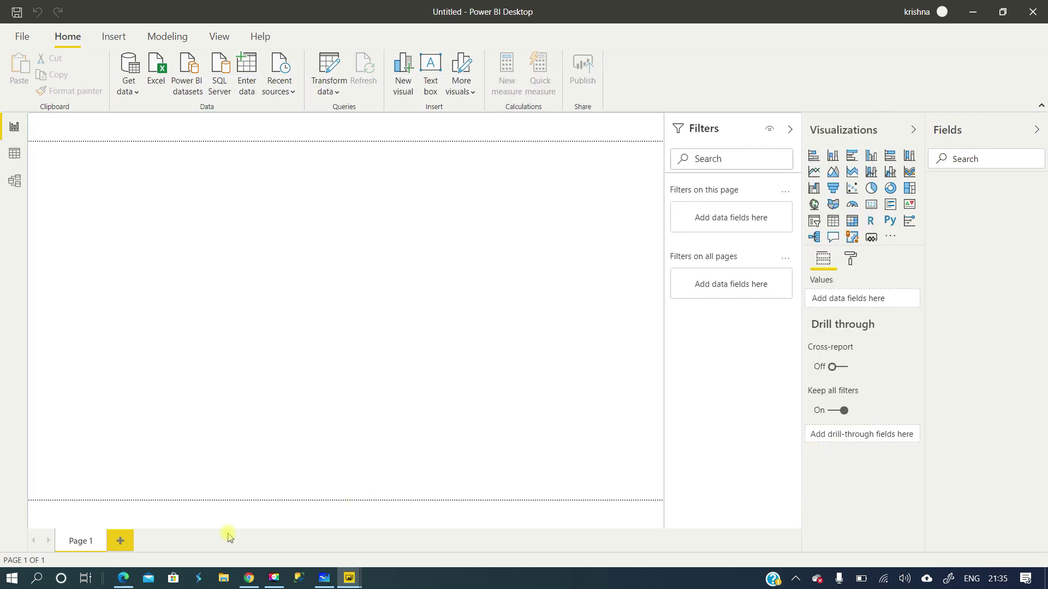
Switch to Chrome and grant the user access to the Excel_Parameter dataset with reshare and build permissions.
{"action": "left_click", "coordinate": [248, 578]}
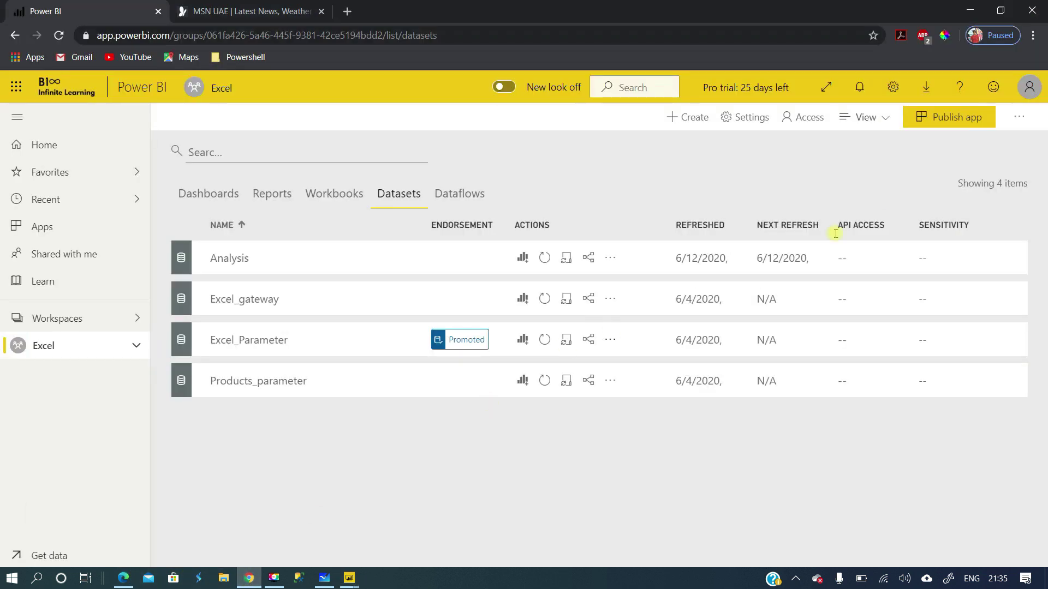
{"action": "left_click", "coordinate": [609, 340]}
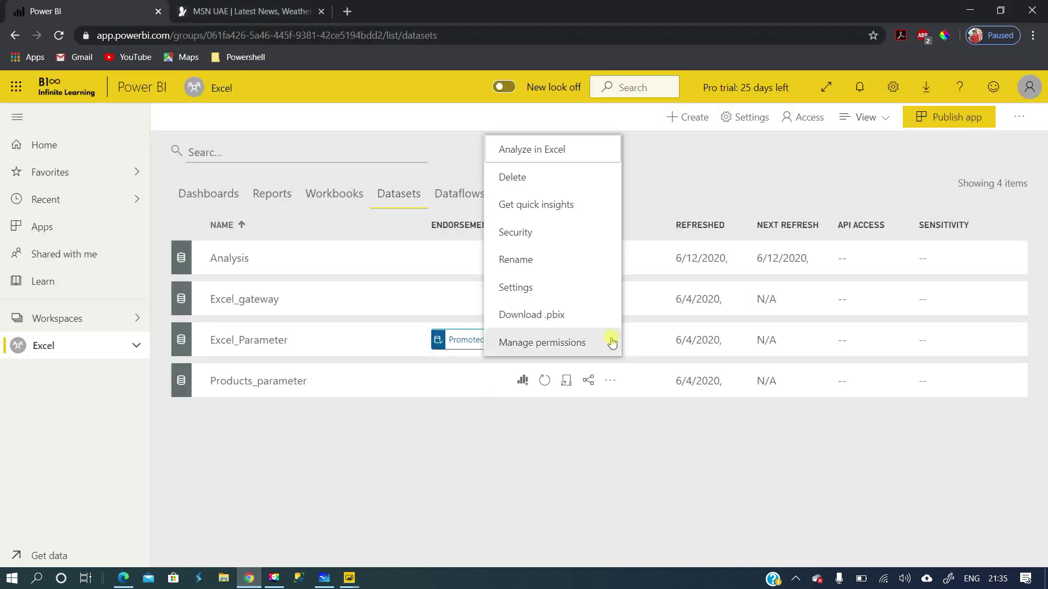
{"action": "left_click", "coordinate": [539, 342]}
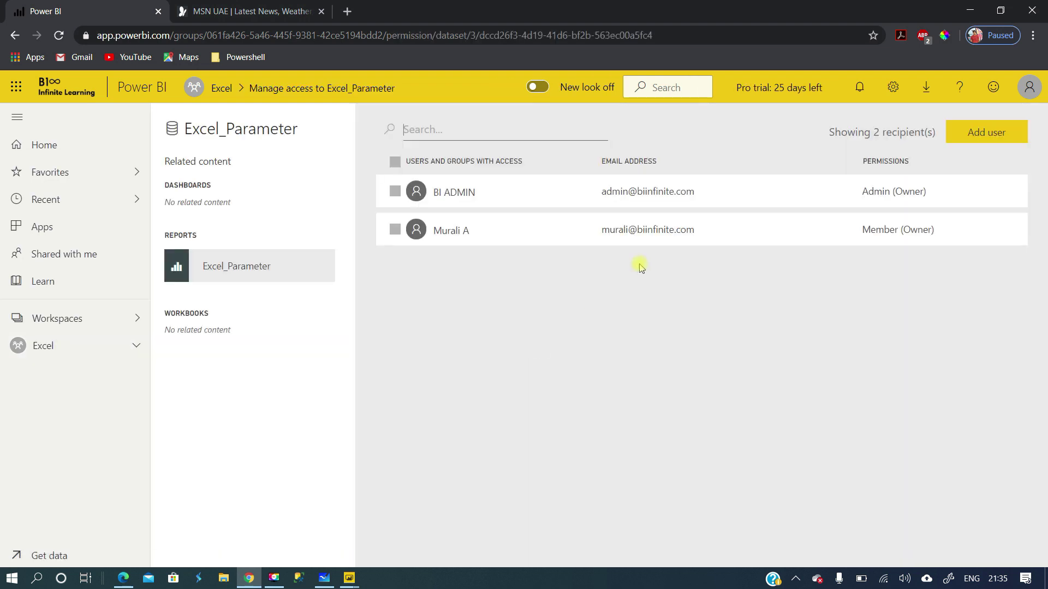
{"action": "left_click", "coordinate": [960, 135]}
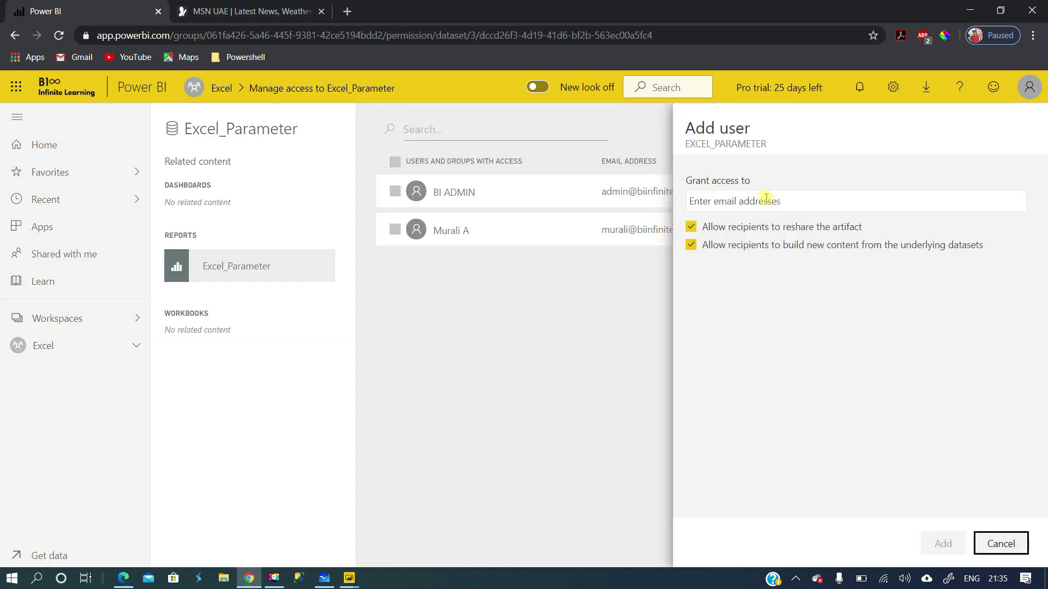
{"action": "left_click", "coordinate": [767, 200]}
{"action": "type", "text": "krishna"}
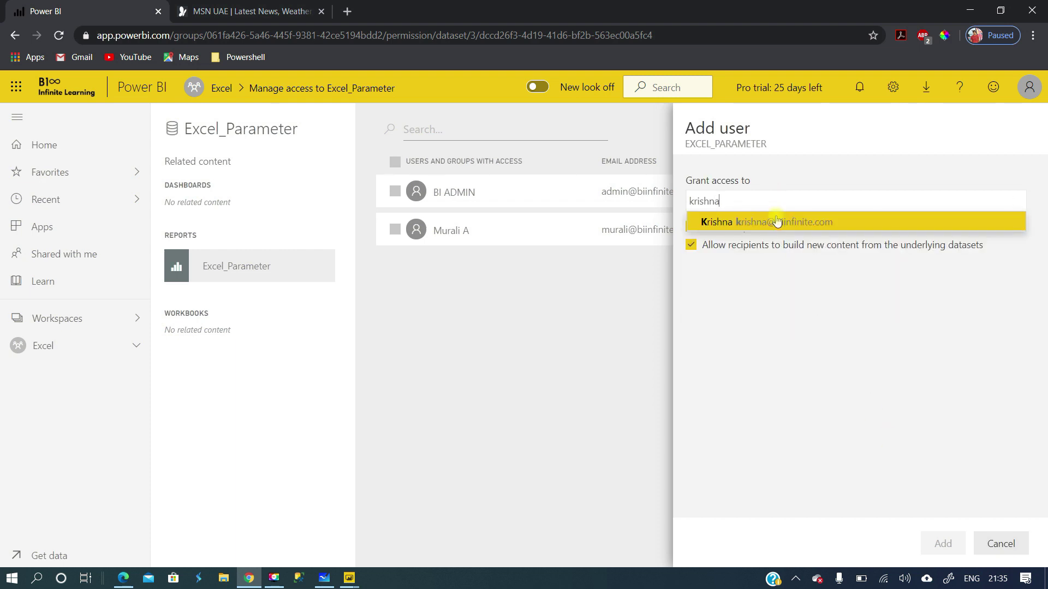
{"action": "left_click", "coordinate": [776, 221]}
{"action": "left_click", "coordinate": [938, 543]}
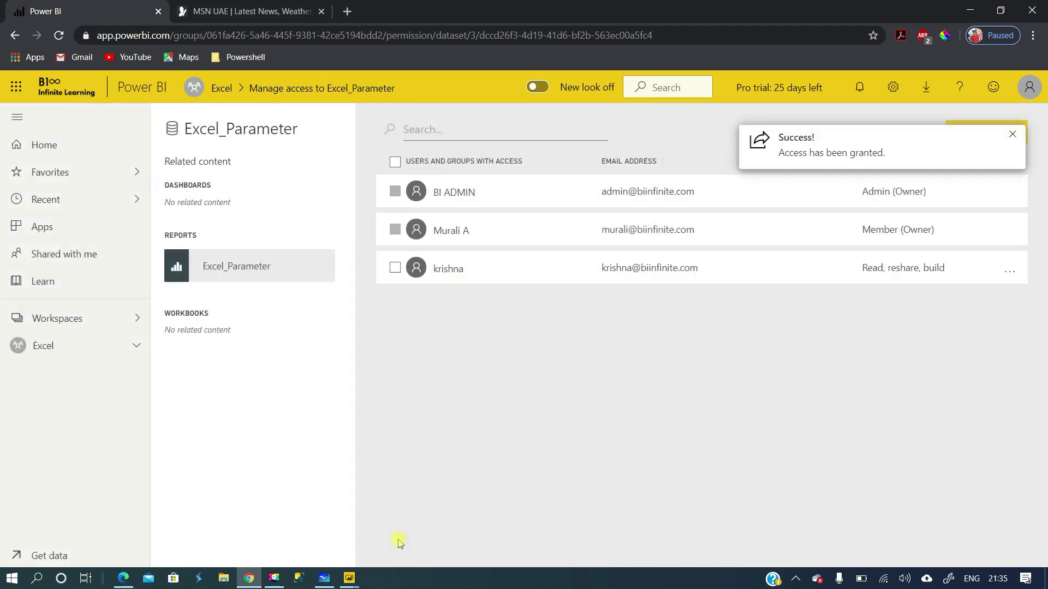
Return to the untitled Power BI Desktop report and check the available Power BI datasets for Excel_Parameter and its endorsement.
{"action": "left_click", "coordinate": [350, 578]}
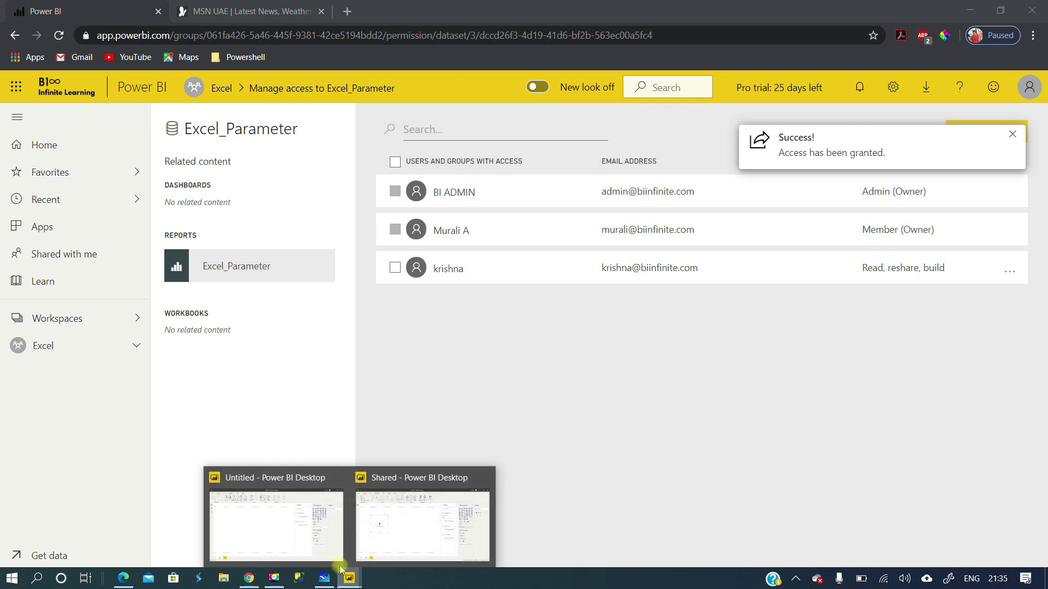
{"action": "left_click", "coordinate": [280, 533]}
{"action": "left_click", "coordinate": [177, 78]}
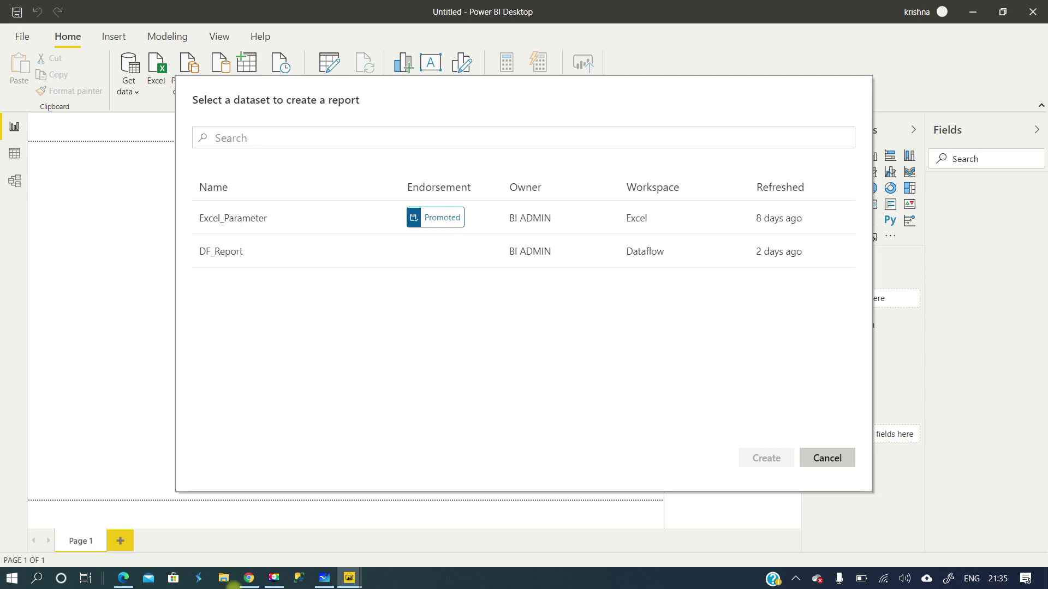
Switch to Chrome, open the Onedrive dataflow's settings in the Dataflow workspace and review its endorsement options.
{"action": "left_click", "coordinate": [251, 580]}
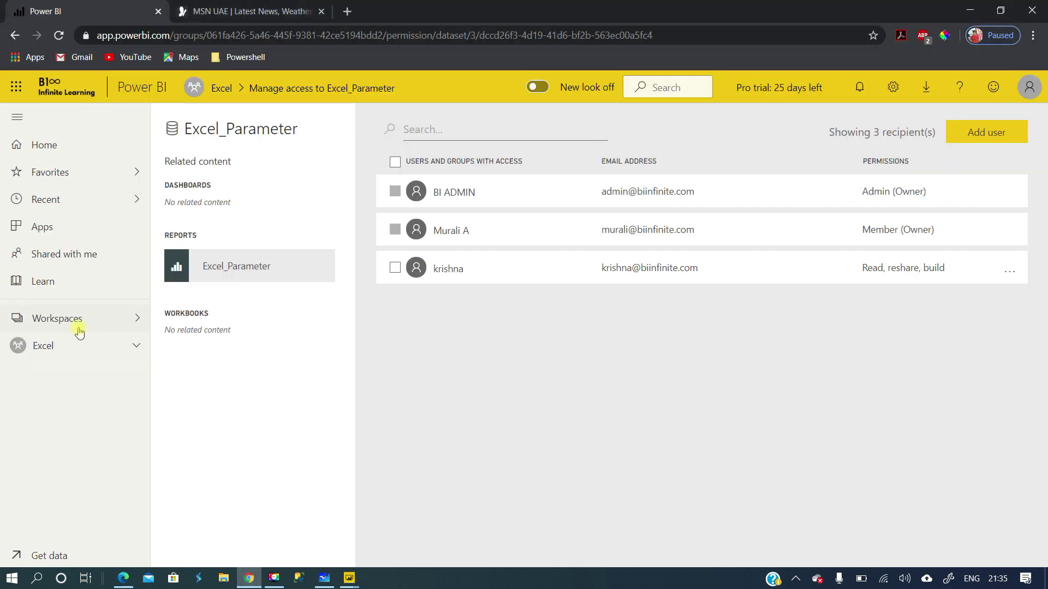
{"action": "left_click", "coordinate": [47, 321]}
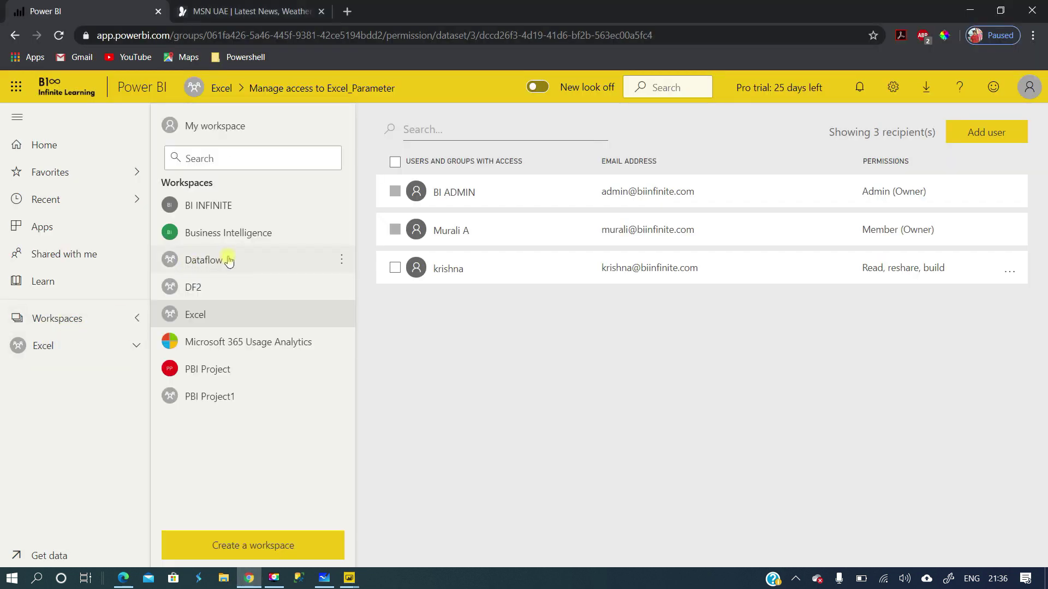
{"action": "left_click", "coordinate": [192, 263]}
{"action": "left_click", "coordinate": [457, 198]}
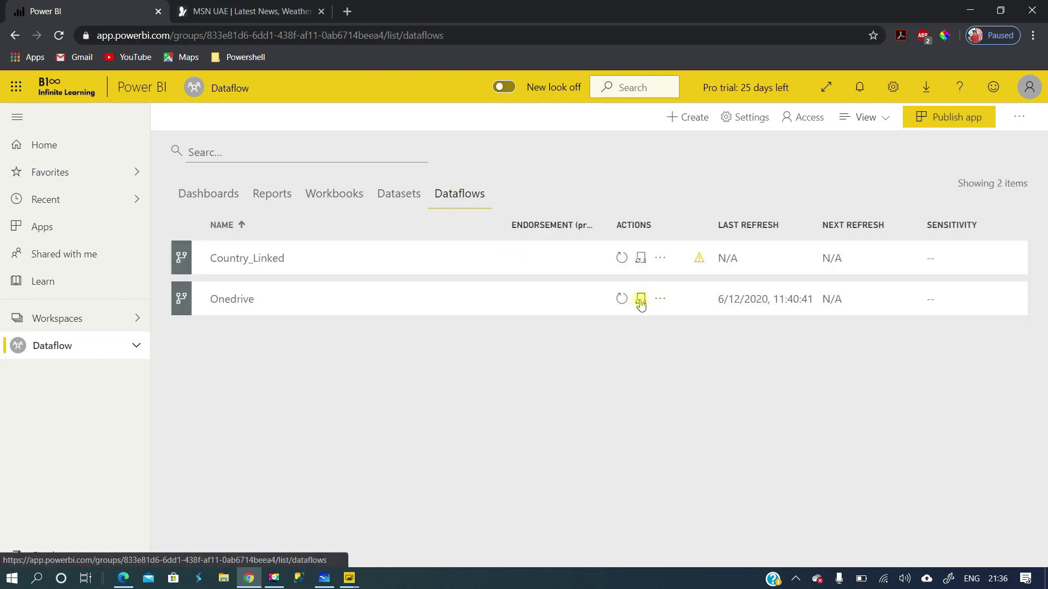
{"action": "left_click", "coordinate": [660, 300]}
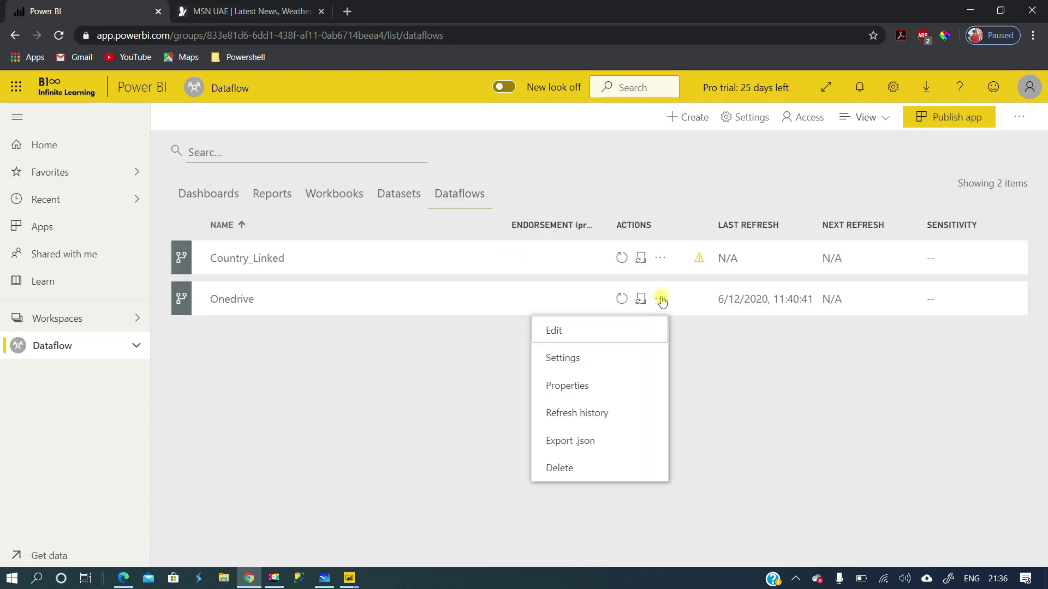
{"action": "left_click", "coordinate": [582, 353]}
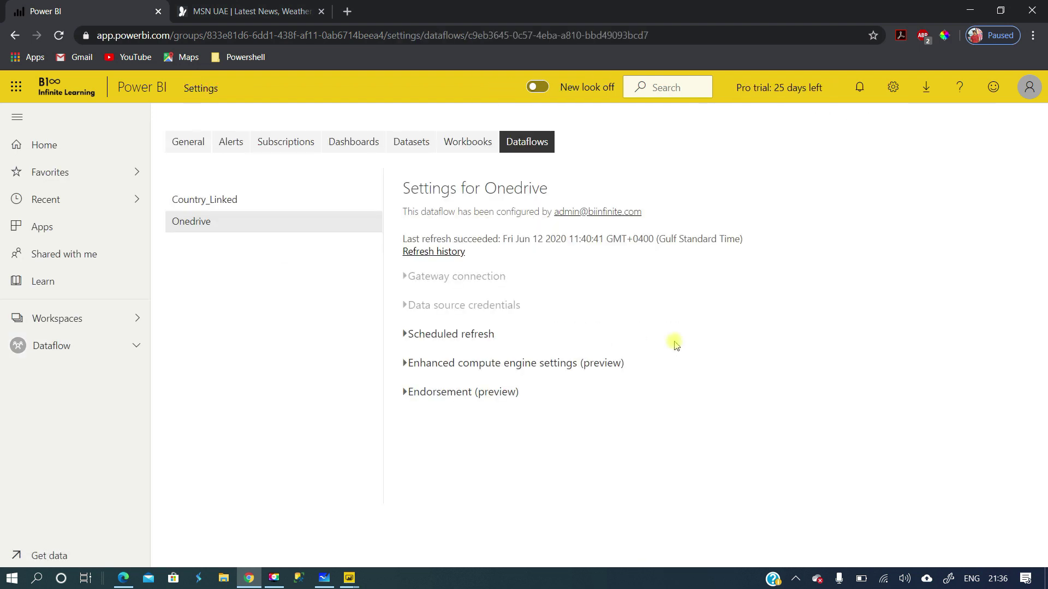
{"action": "left_click", "coordinate": [429, 392]}
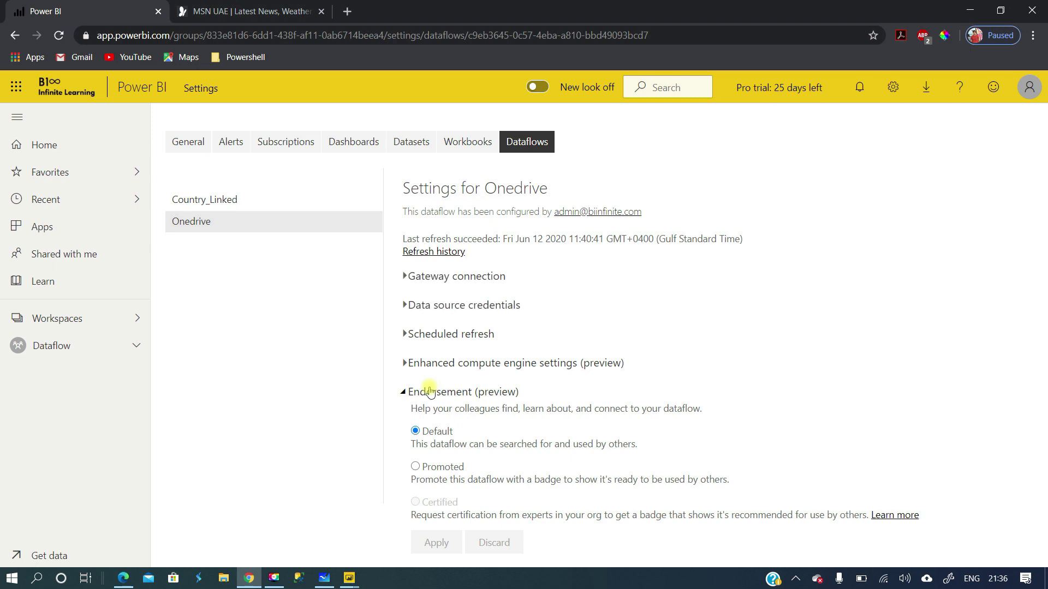
{"action": "left_click", "coordinate": [430, 392]}
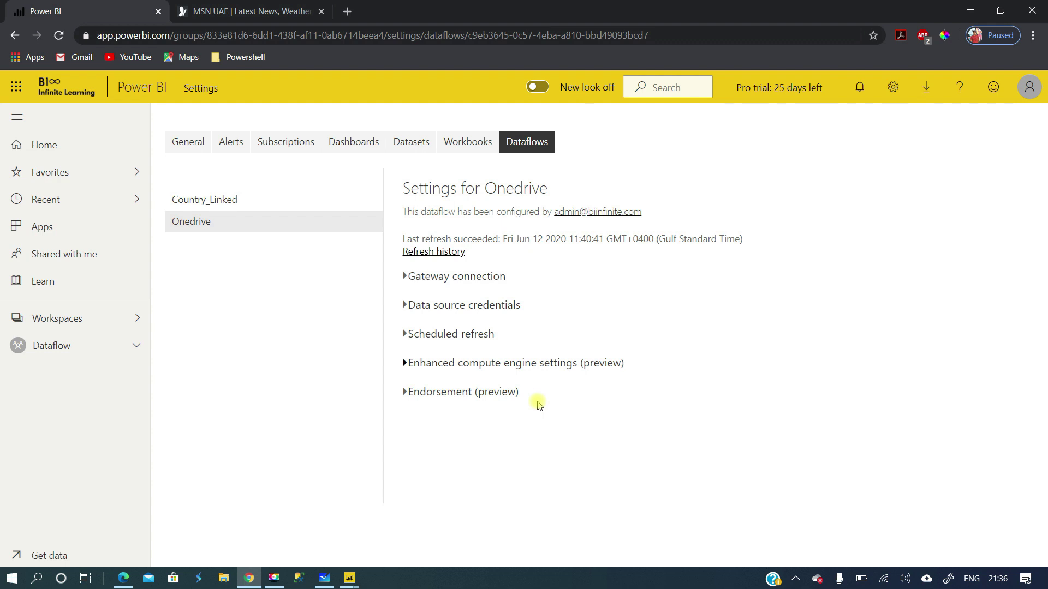
Review the Onedrive dataflow's enhanced compute engine settings and consult the Microsoft documentation on its Premium subscriber requirement.
{"action": "left_click", "coordinate": [464, 374]}
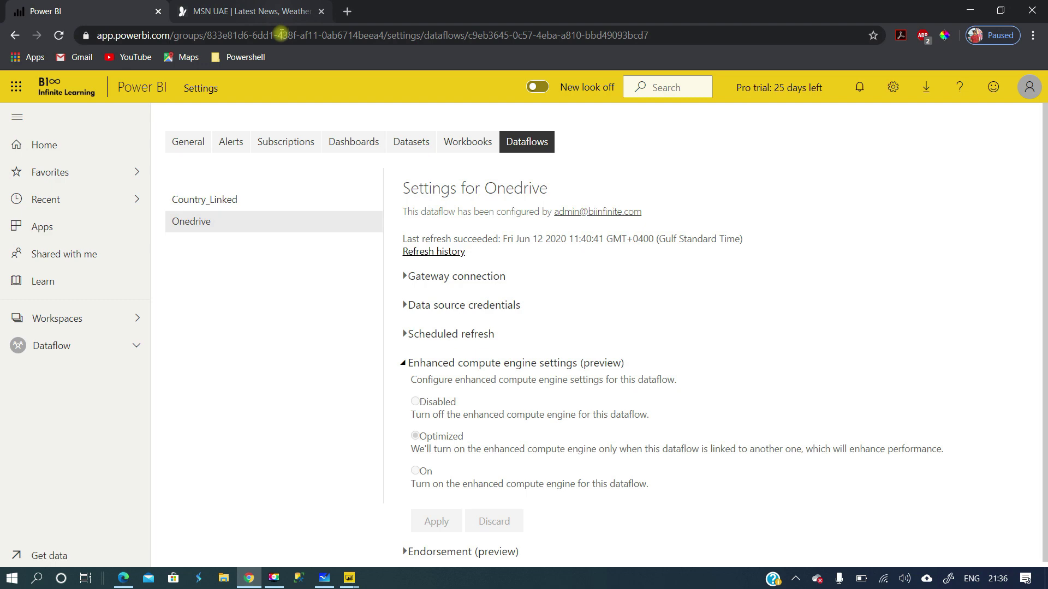
{"action": "key", "text": "ctrl+Tab"}
{"action": "left_click_drag", "start_coordinate": [458, 250], "coordinate": [681, 249]}
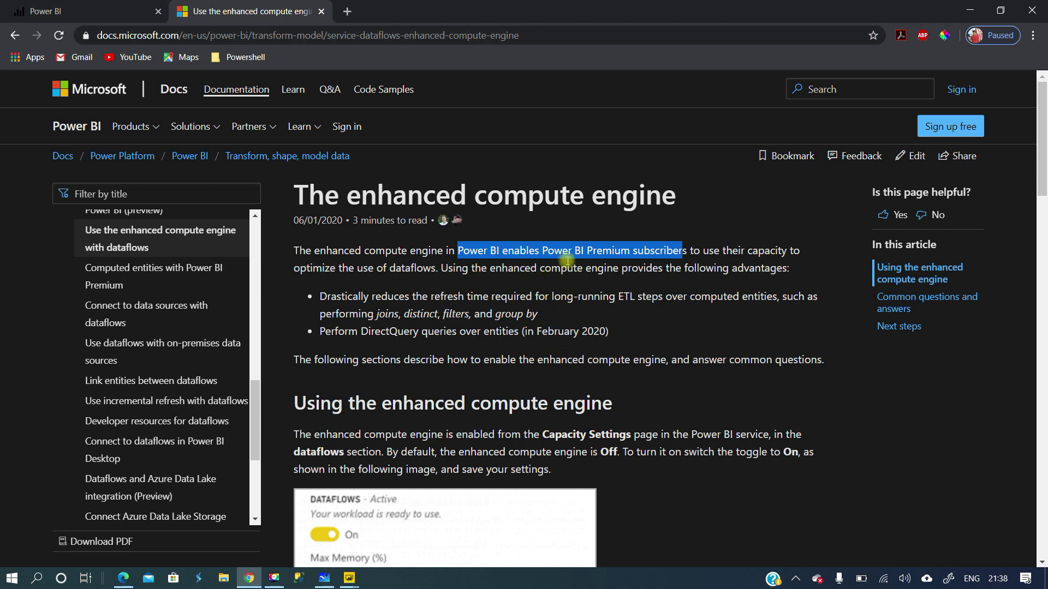
{"action": "key", "text": "ctrl+shift+Tab"}
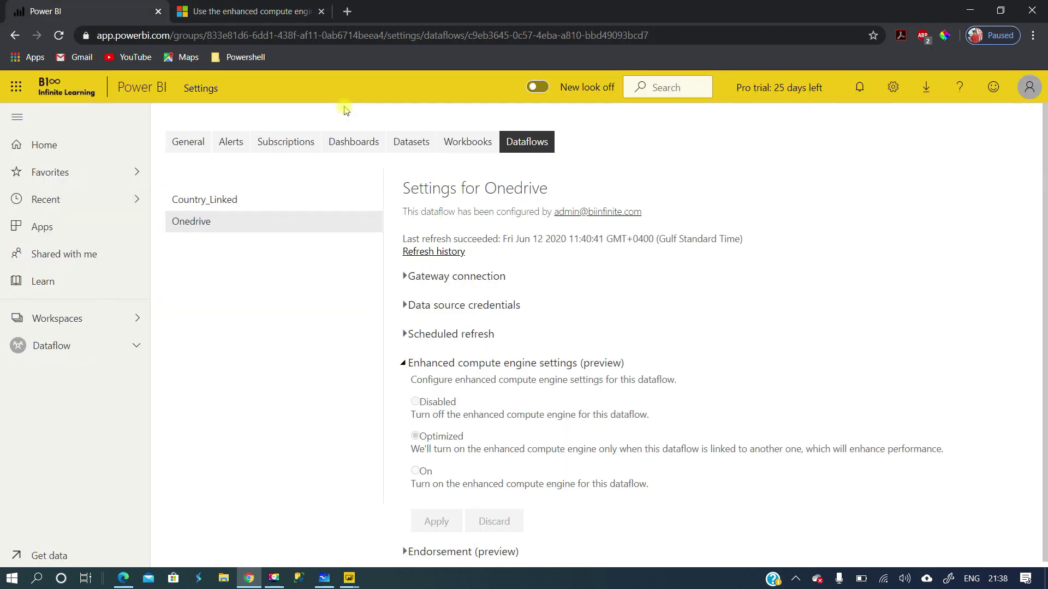